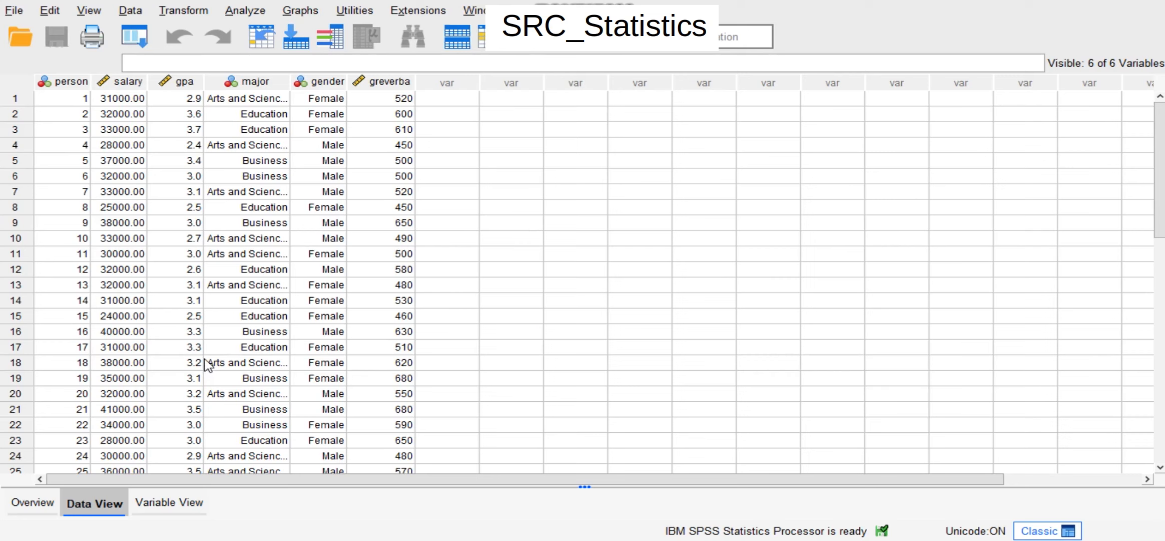
Review the variable definitions, browse the data rows, and inspect the properties of the person, salary, gpa and greverba variables.
left_click(170, 505)
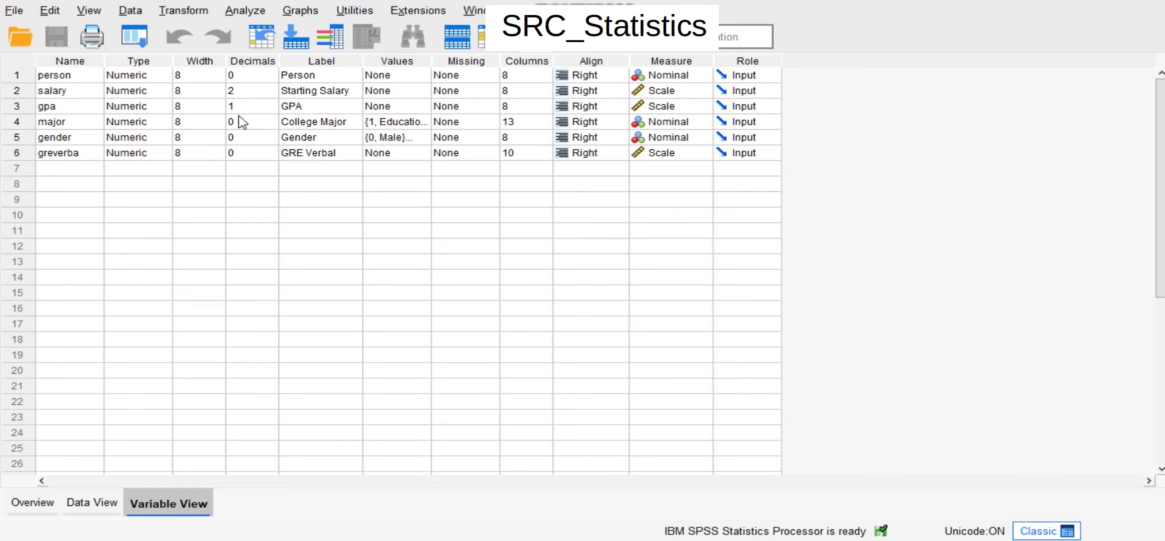
left_click(67, 506)
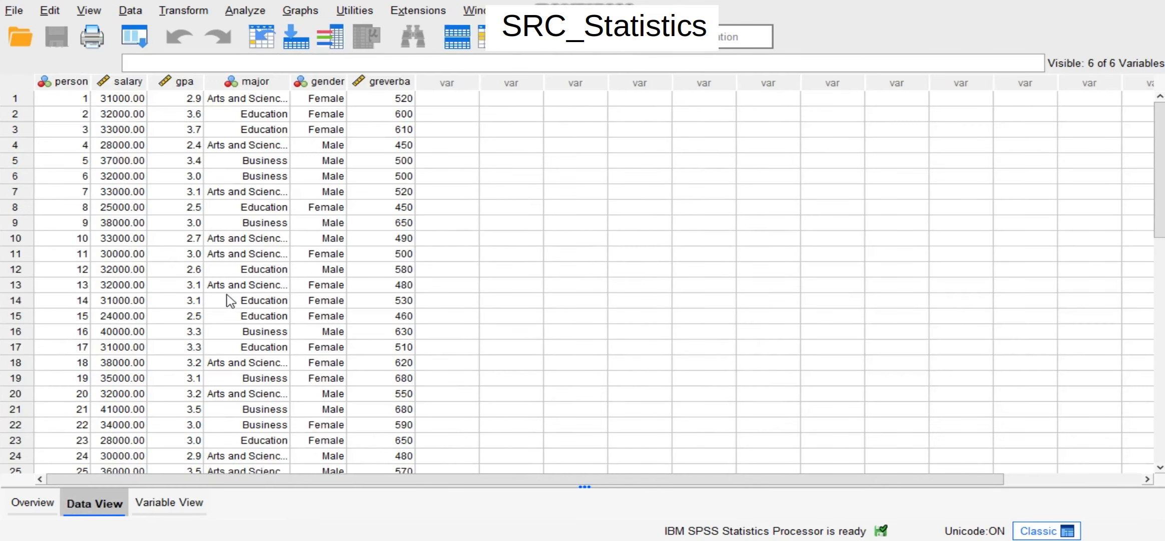
scroll(239, 302, "down", 2)
scroll(240, 302, "up", 2)
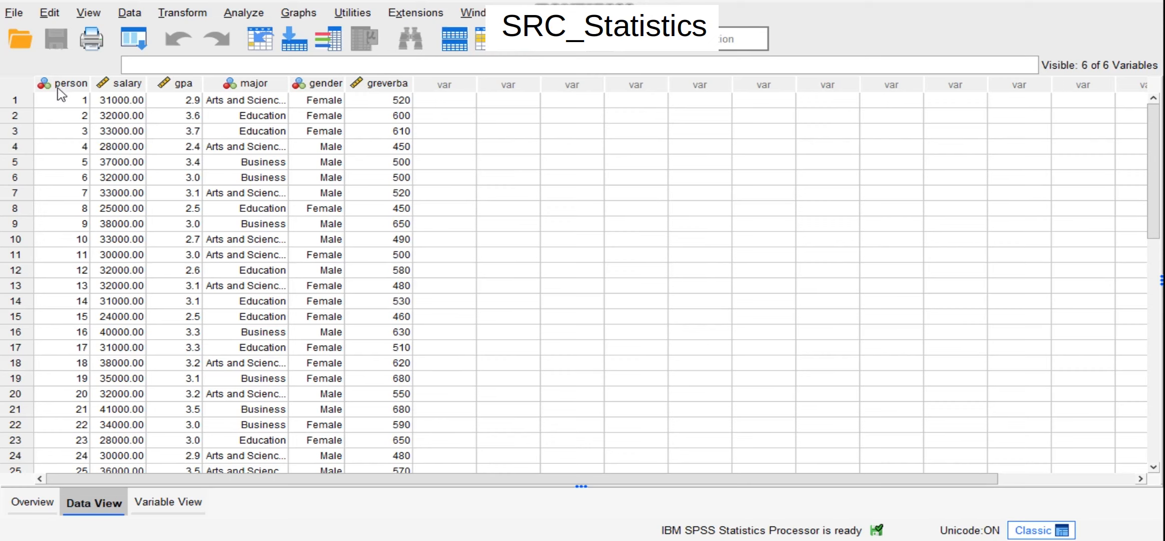
mouse_move(59, 89)
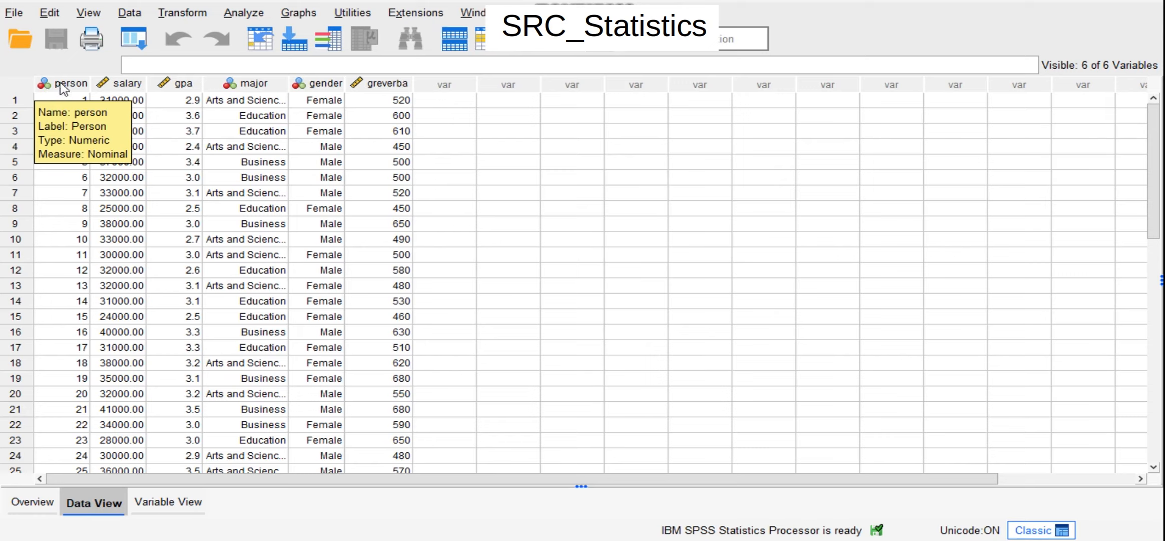
mouse_move(114, 90)
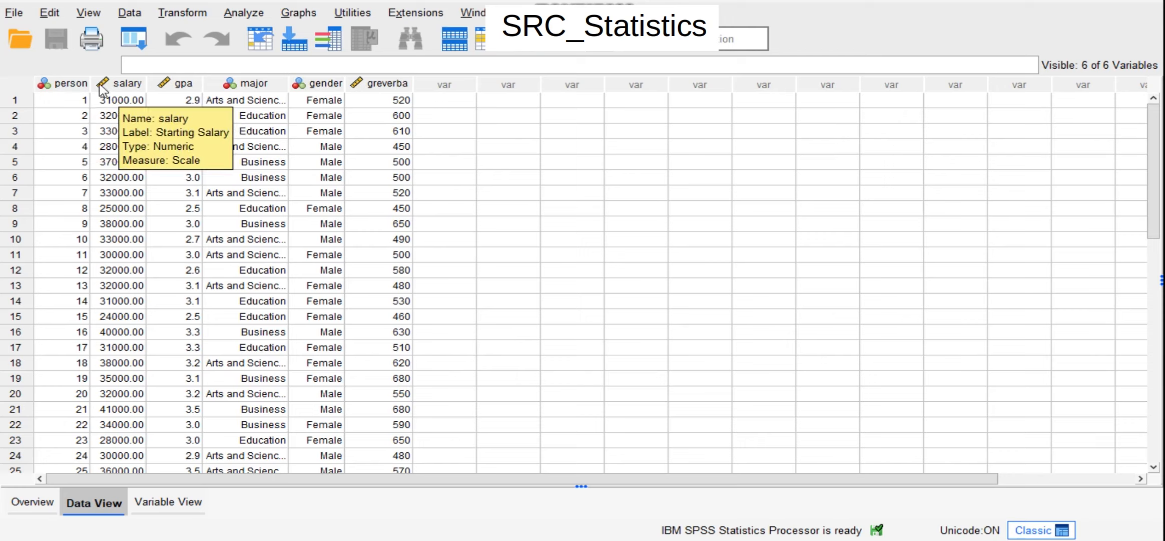
mouse_move(170, 91)
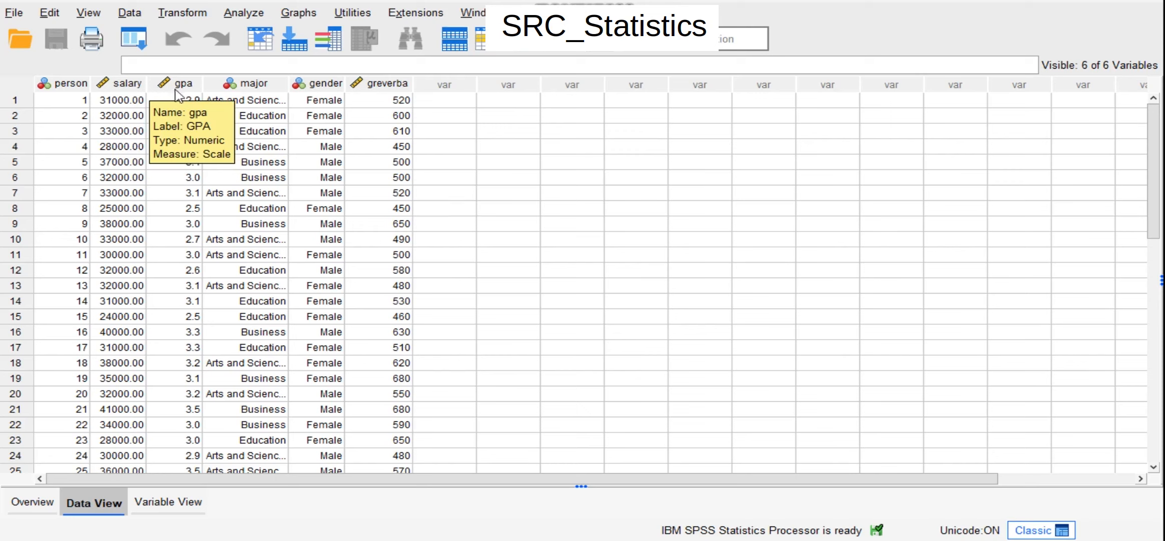
mouse_move(386, 90)
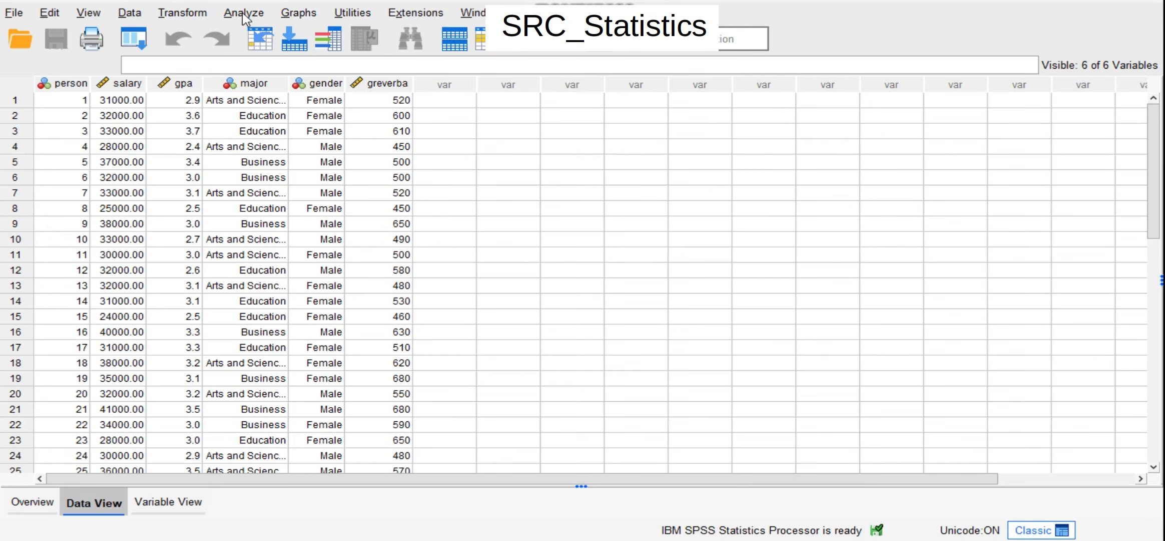
Set up a Frequencies analysis with Starting Salary as the variable.
left_click(244, 15)
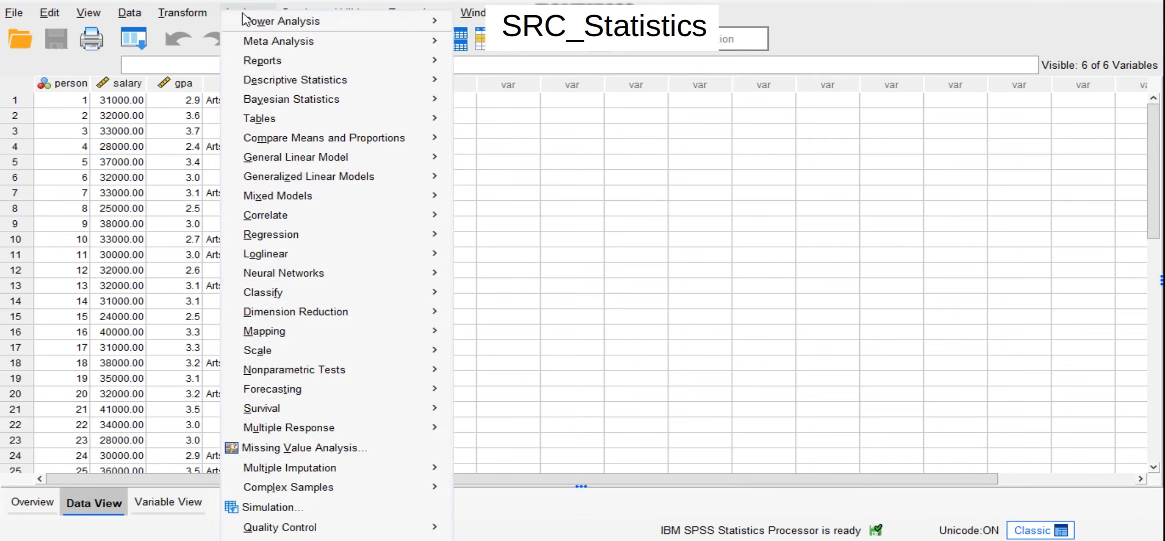
mouse_move(268, 82)
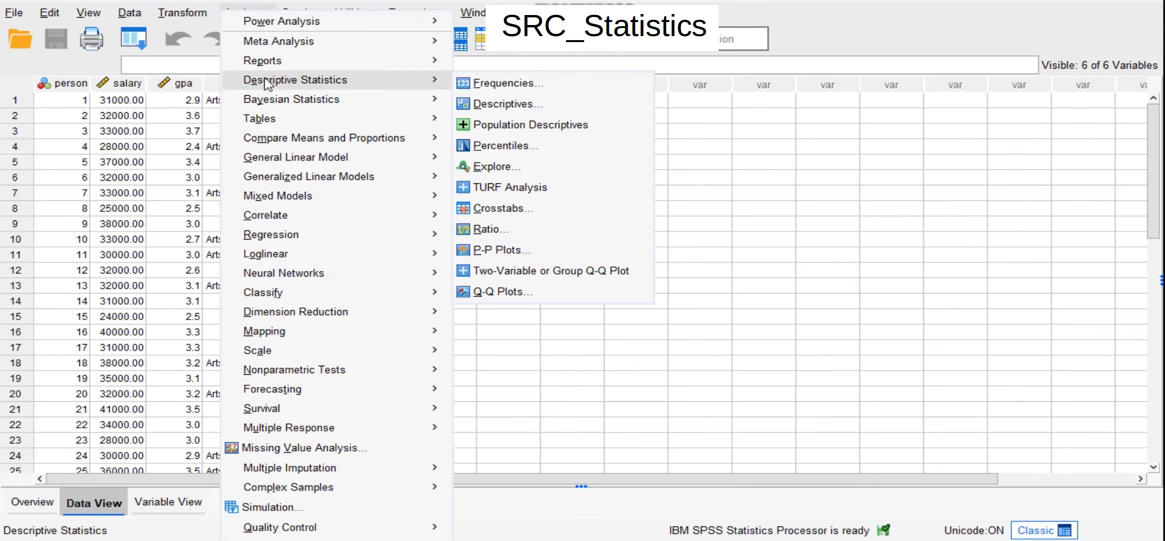
left_click(519, 93)
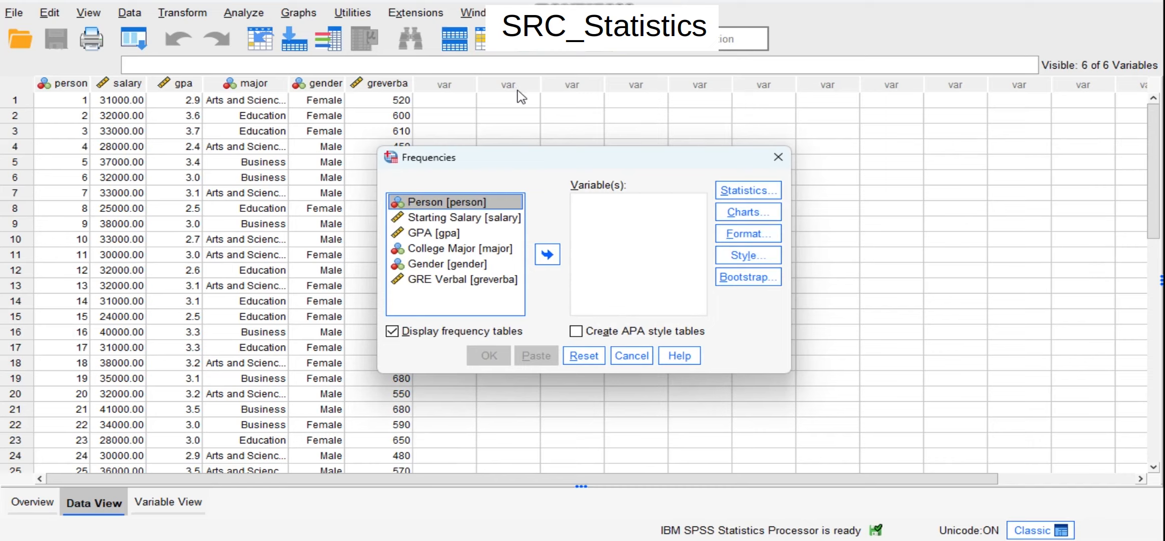
left_click(481, 220)
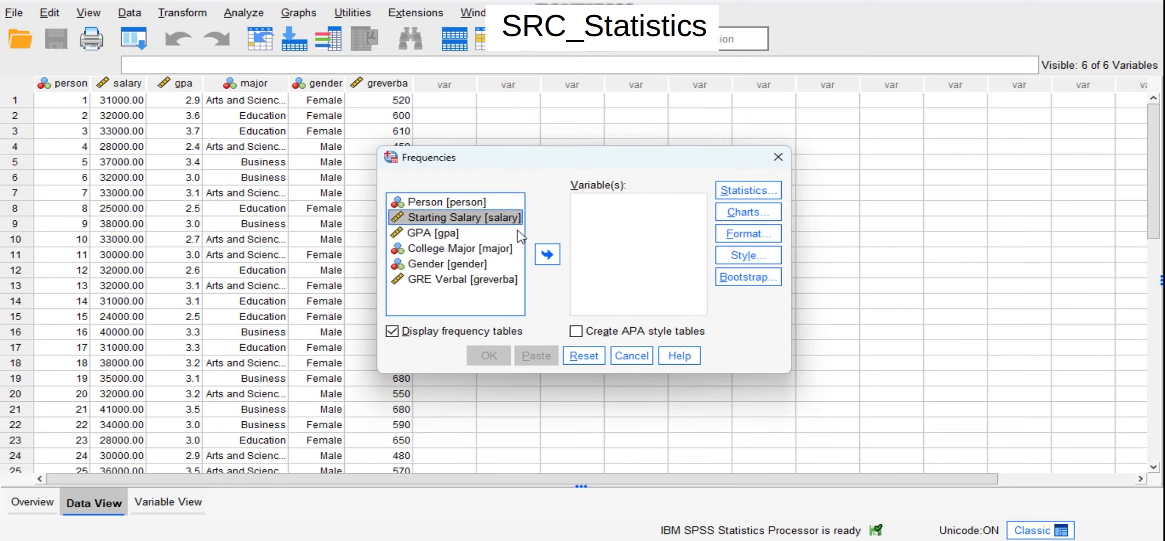
left_click(551, 254)
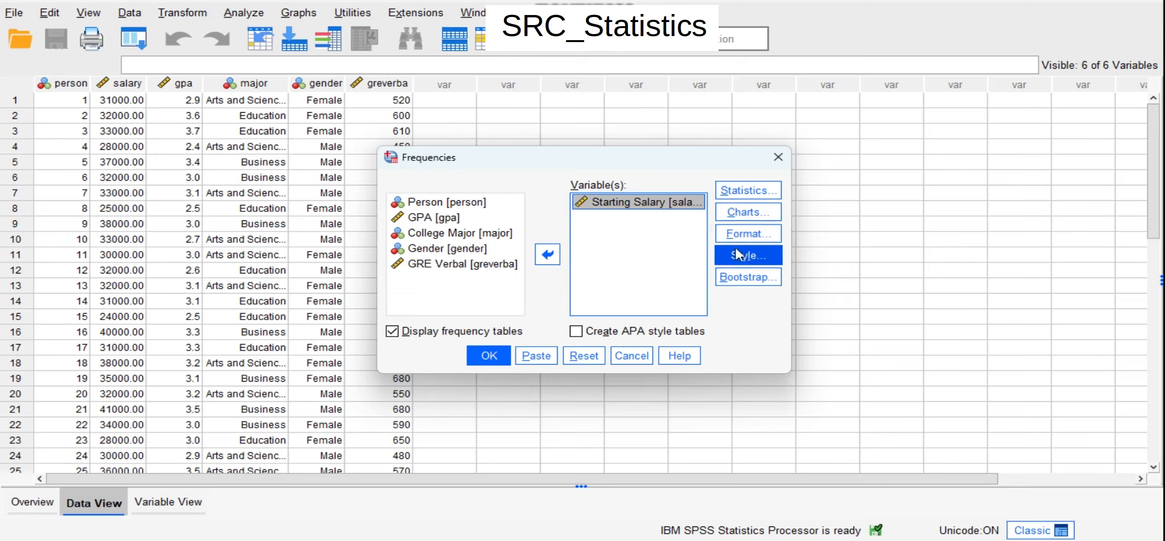
Add a histogram without a normal curve to the Starting Salary frequencies, run the analysis and view its output.
left_click(736, 220)
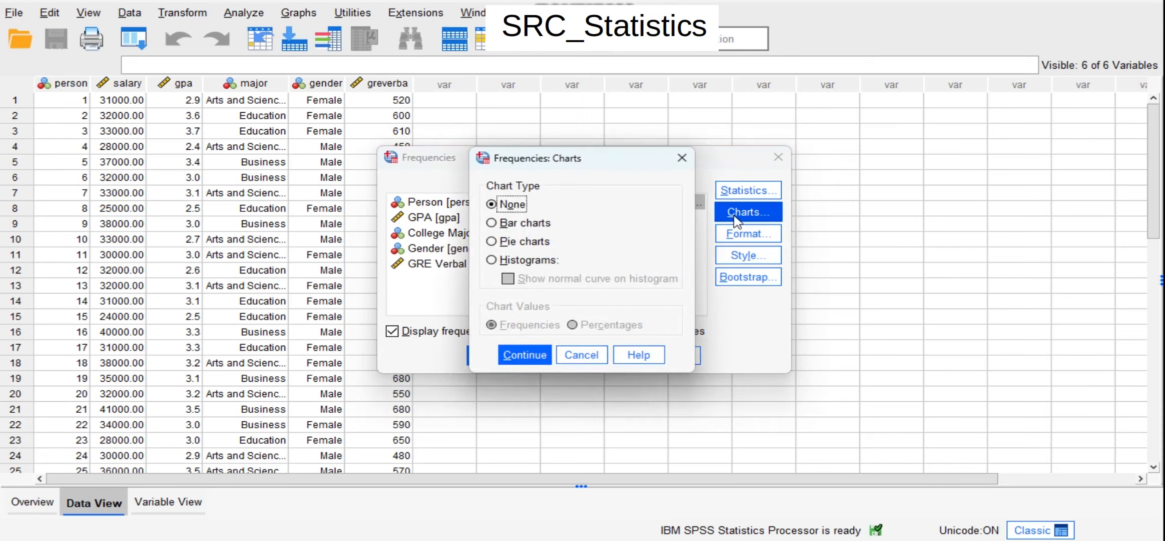
left_click(550, 261)
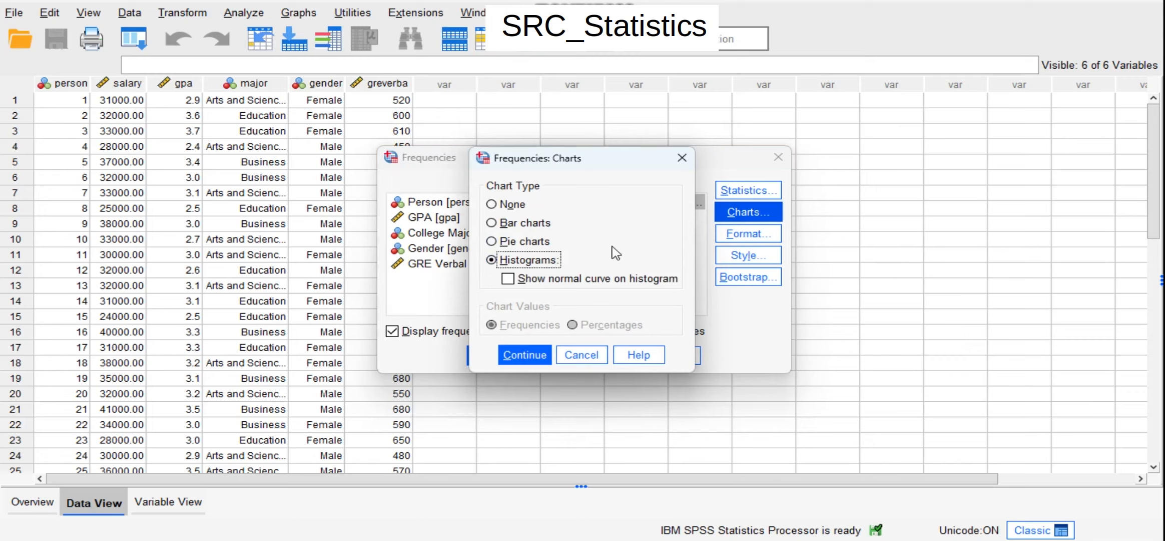
left_click(534, 356)
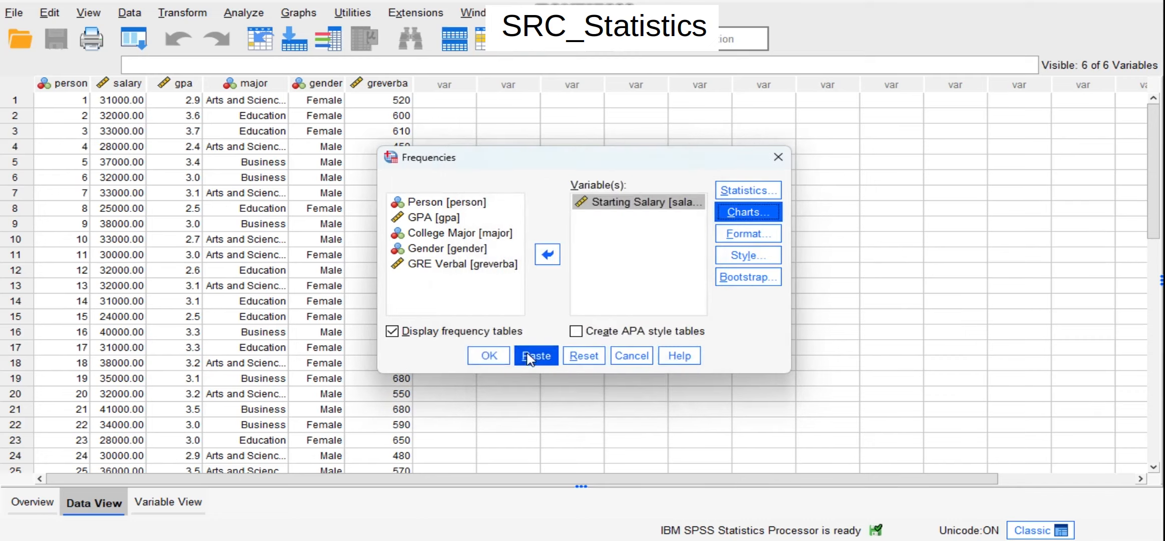
left_click(476, 356)
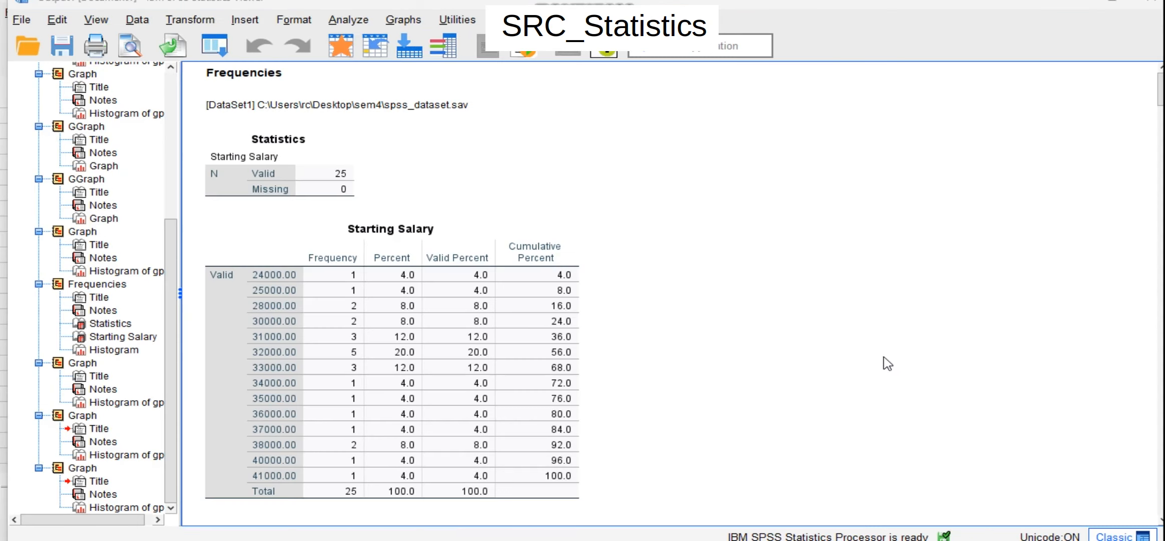
scroll(887, 363, "down", 10)
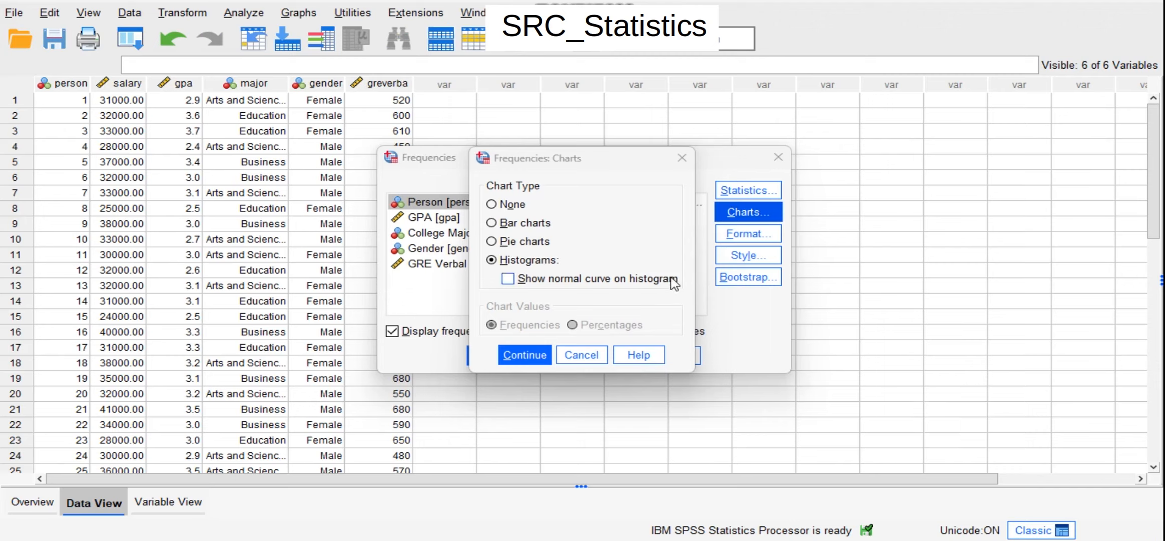
Enable the normal curve on the Starting Salary histogram and rerun the Frequencies analysis.
left_click(508, 278)
left_click(525, 354)
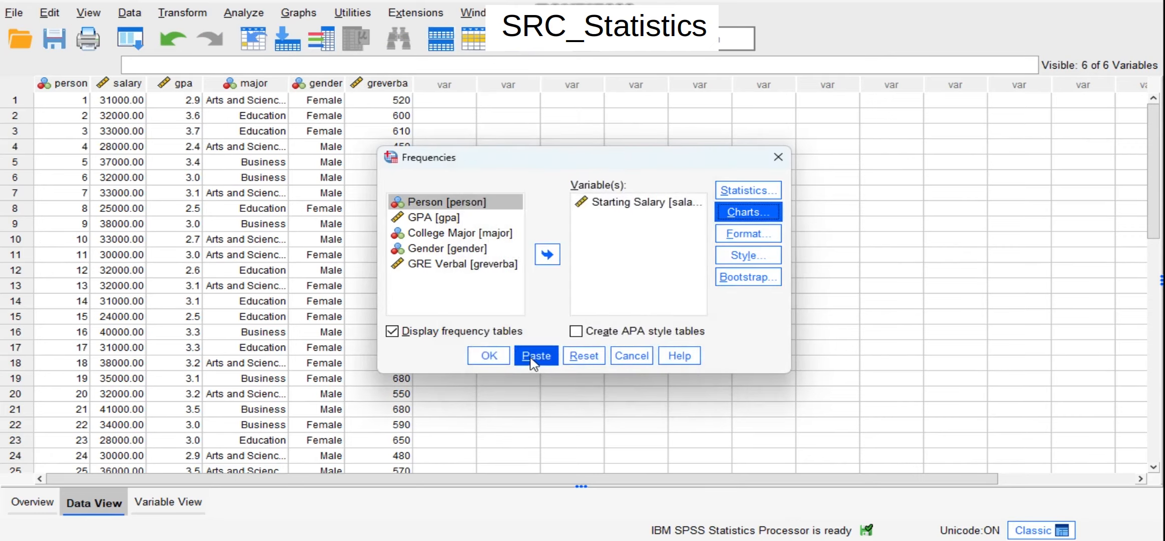
left_click(501, 359)
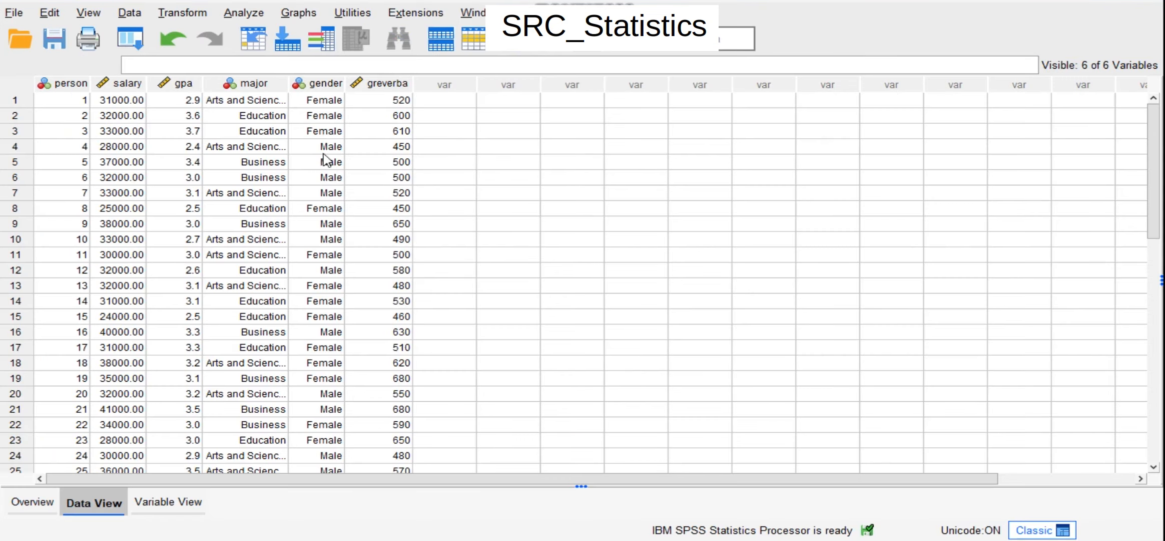
Reset the Histogram settings and create a histogram of GPA with the normal curve displayed.
left_click(298, 14)
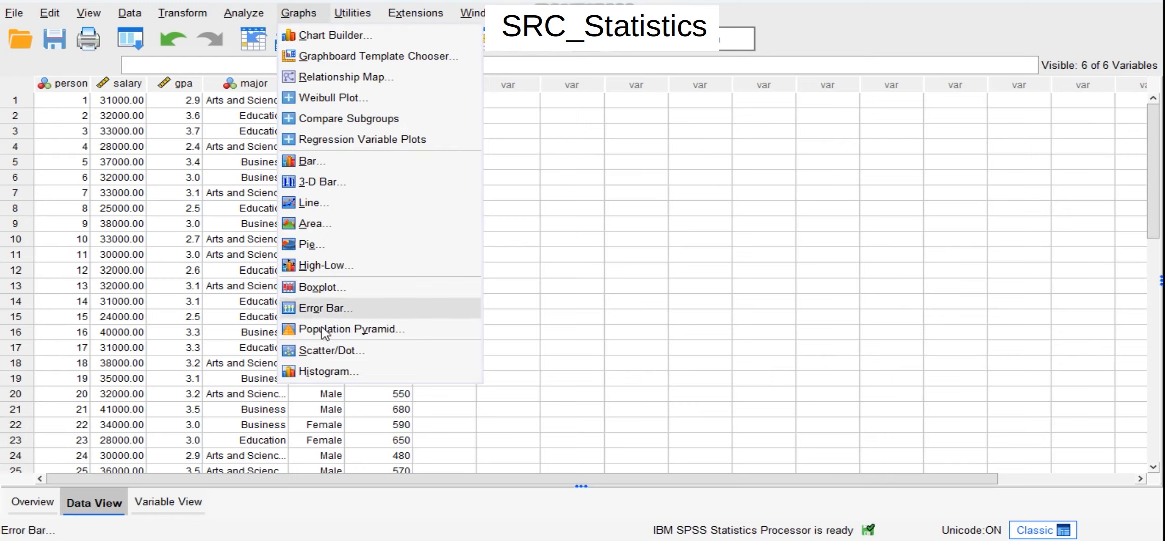
left_click(328, 373)
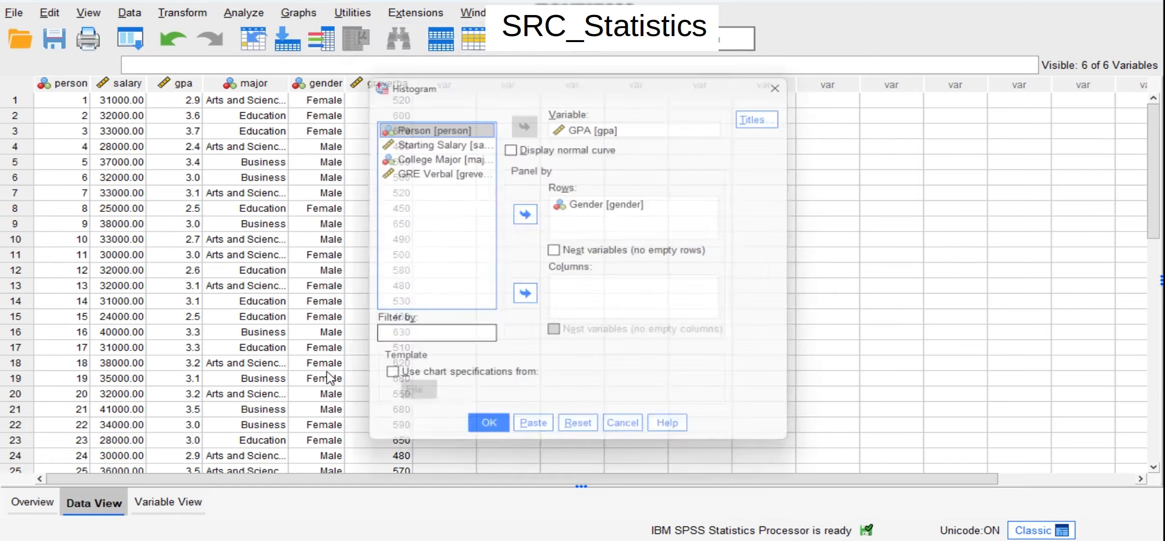
left_click(580, 434)
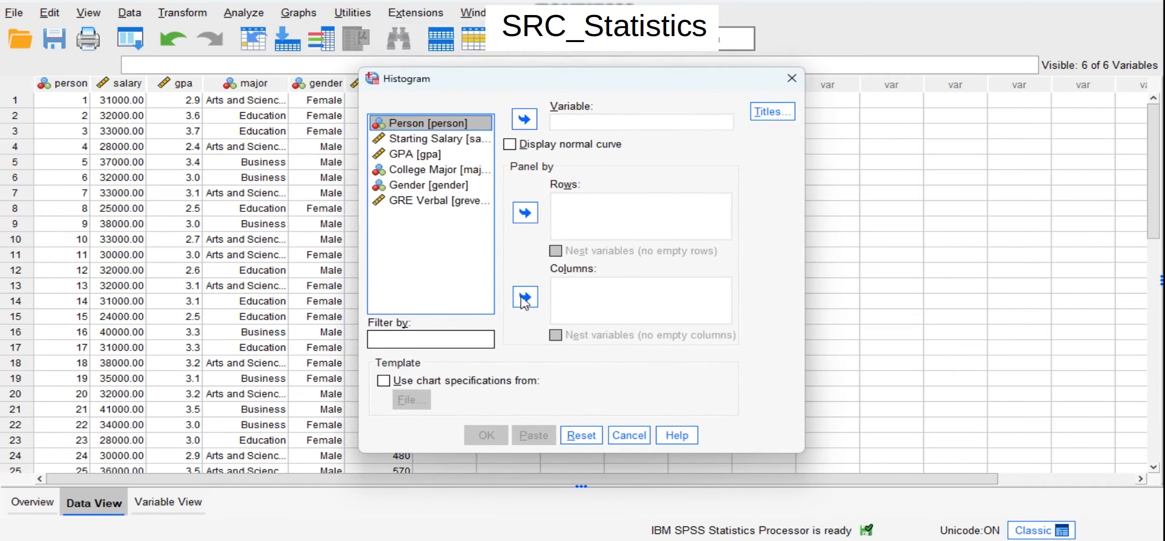
left_click(407, 155)
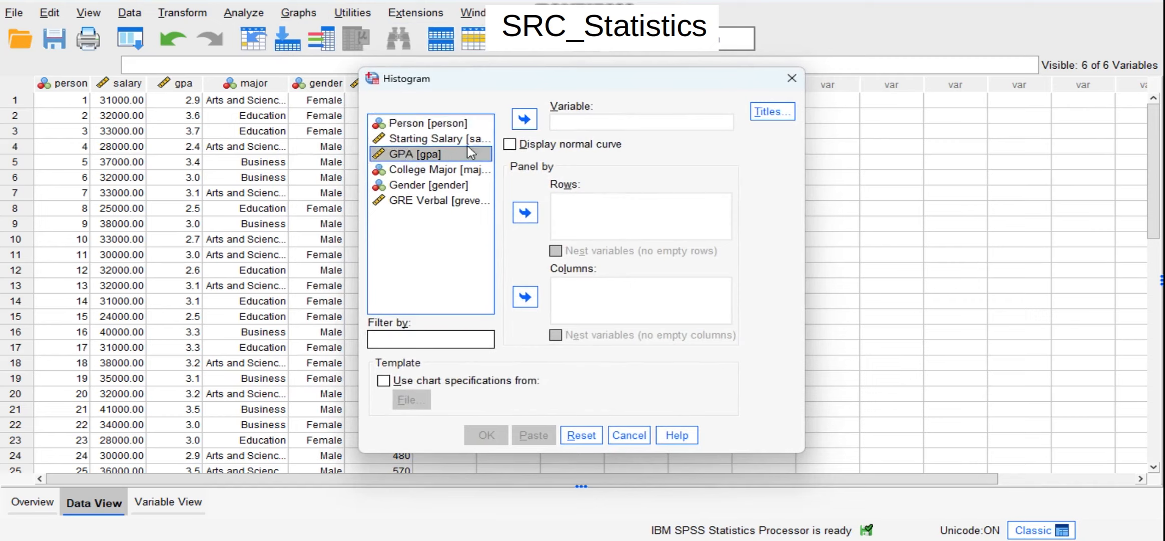
left_click(525, 121)
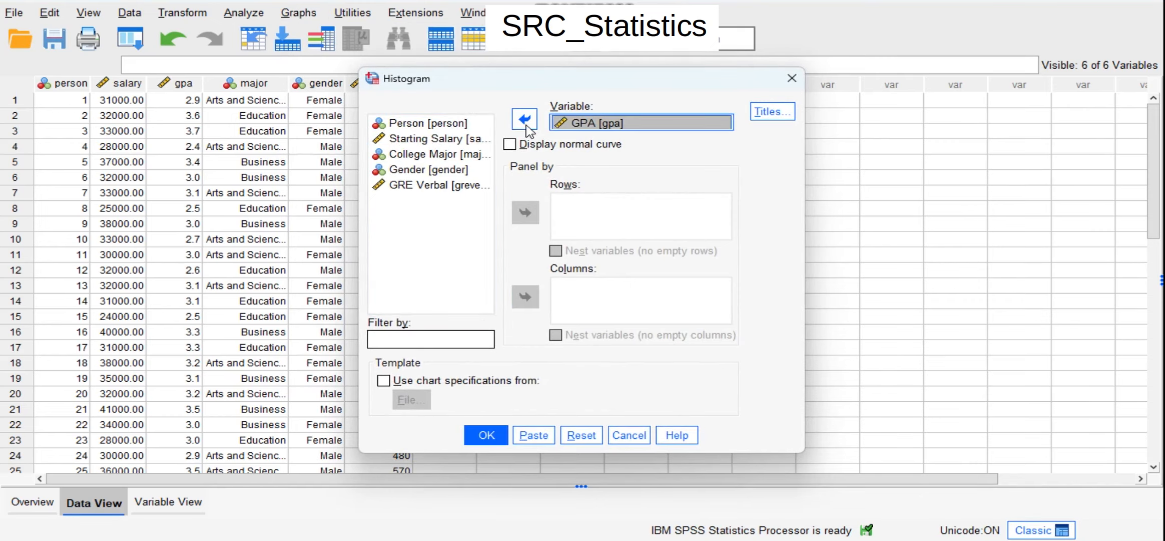
left_click(511, 145)
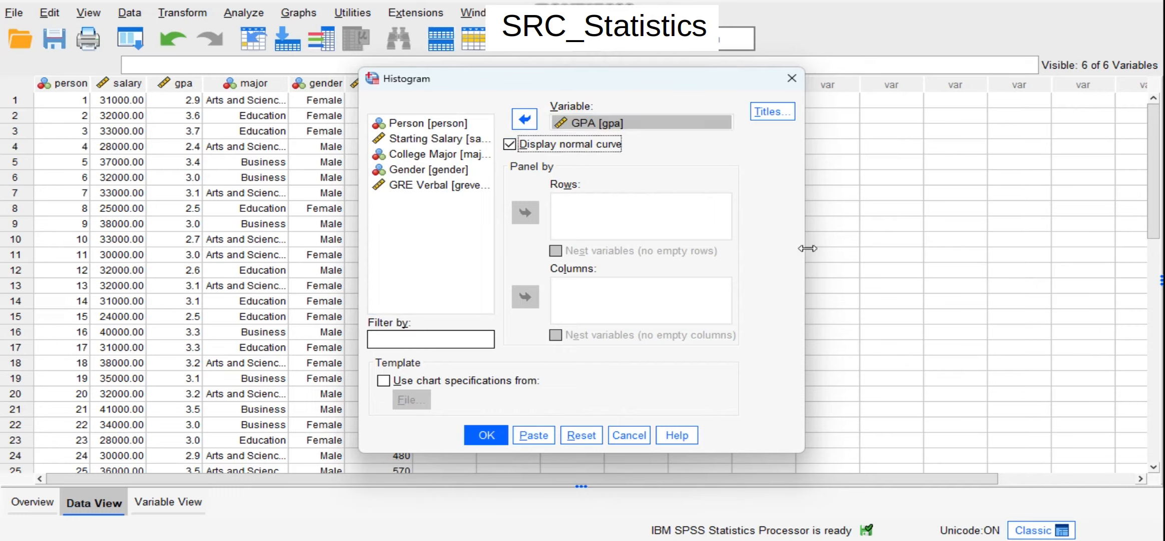
left_click(482, 432)
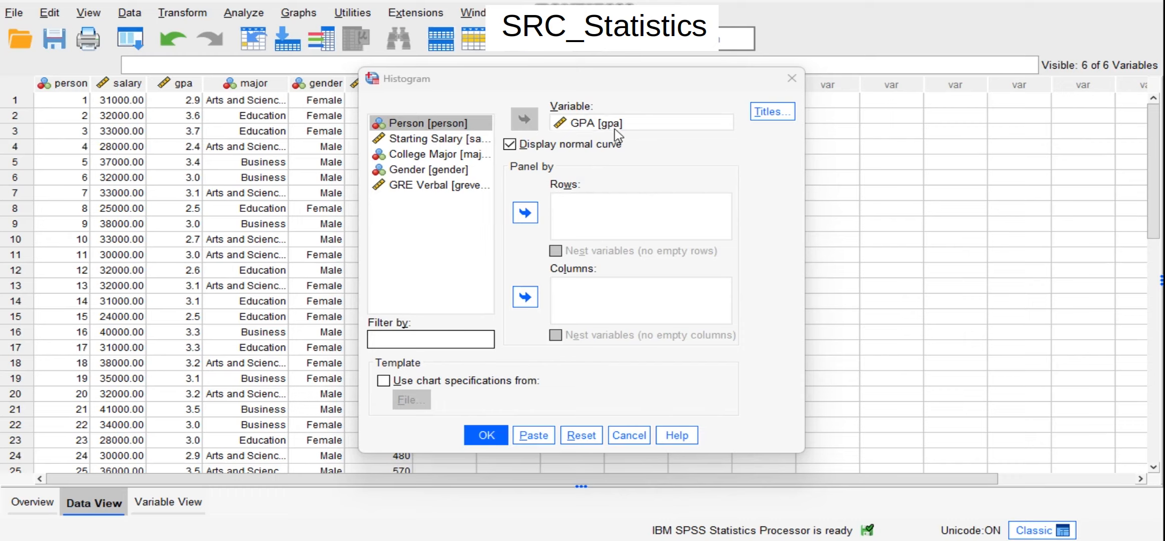
Create a GPA histogram without the normal curve, panelled in rows by Gender, view it and return to the data.
left_click(510, 145)
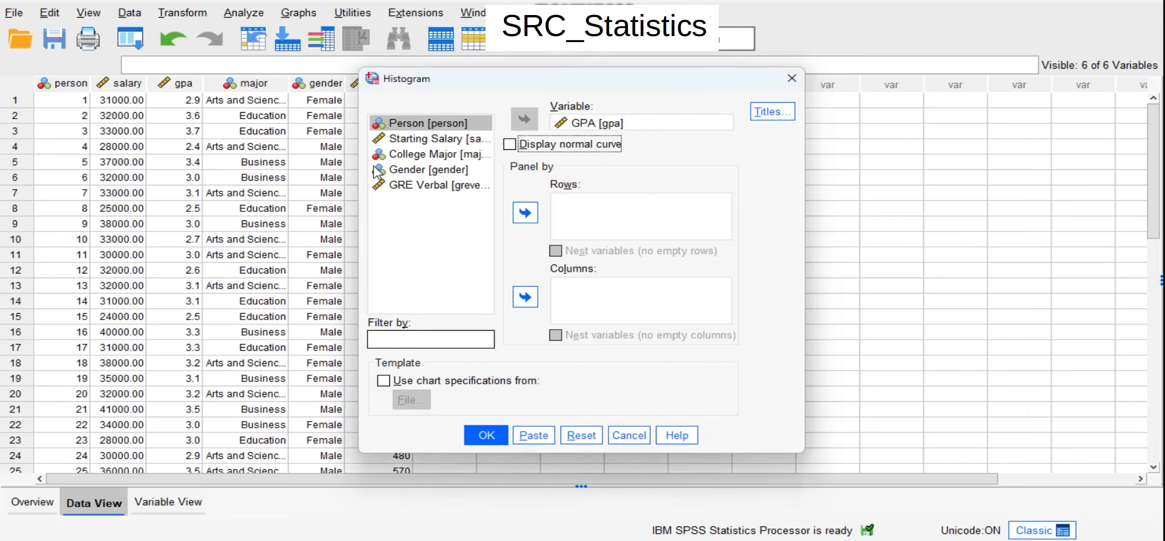
left_click(410, 171)
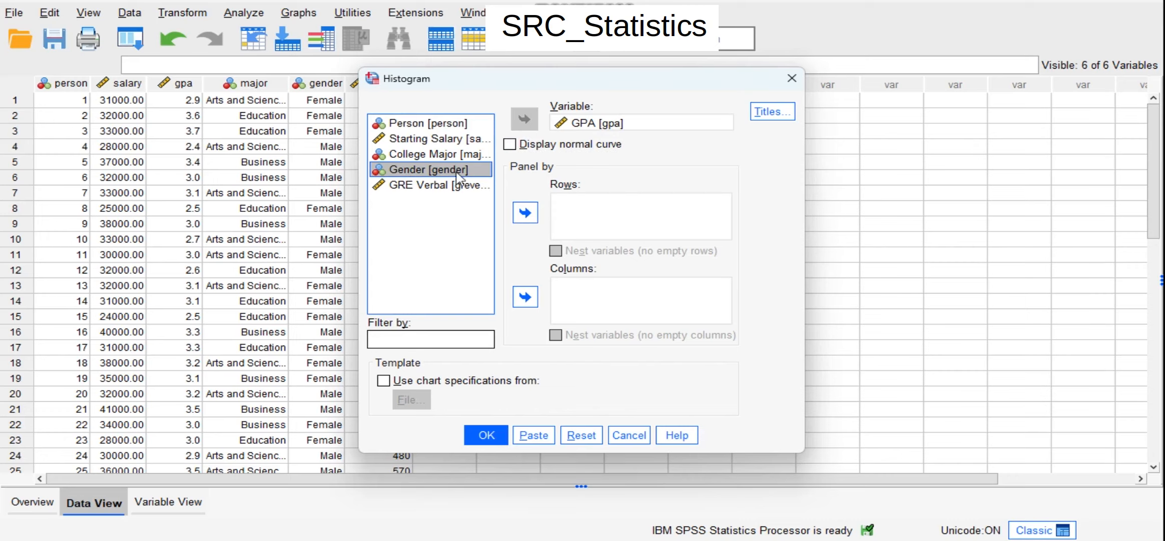
left_click(525, 213)
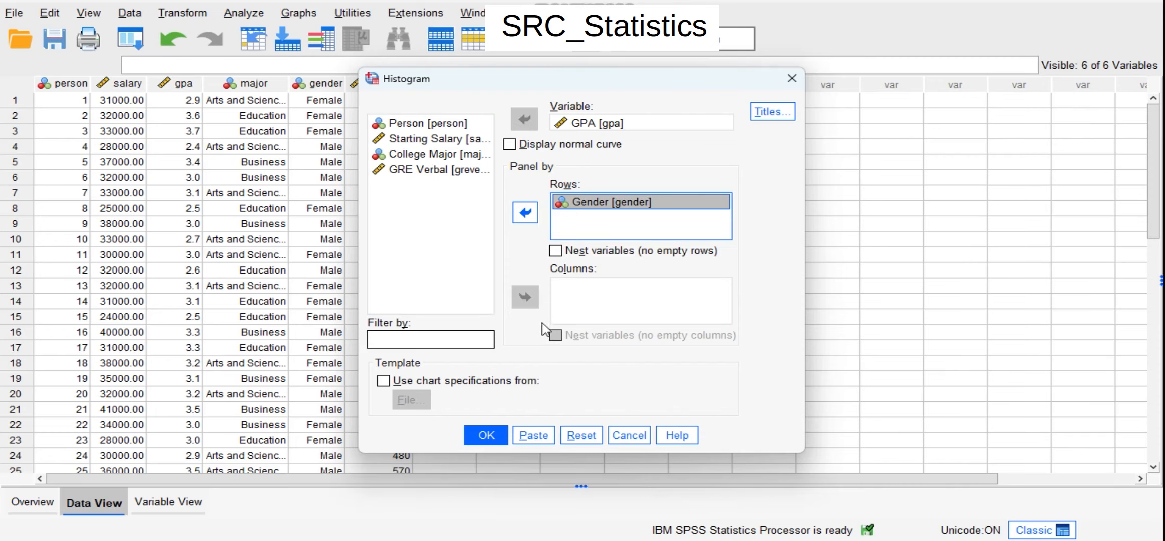
left_click(496, 436)
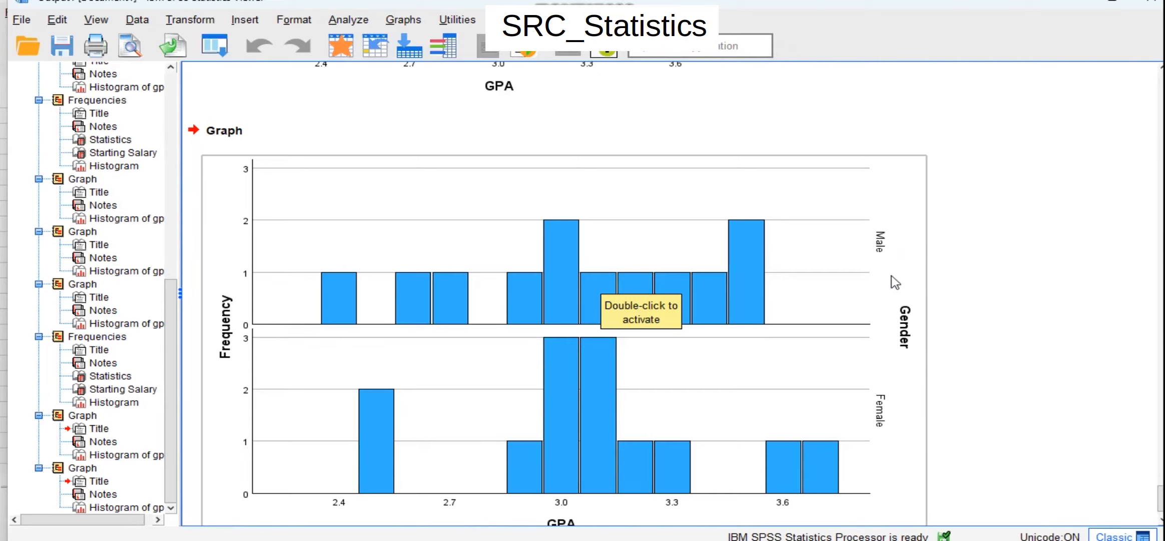
scroll(876, 450, "down", 2)
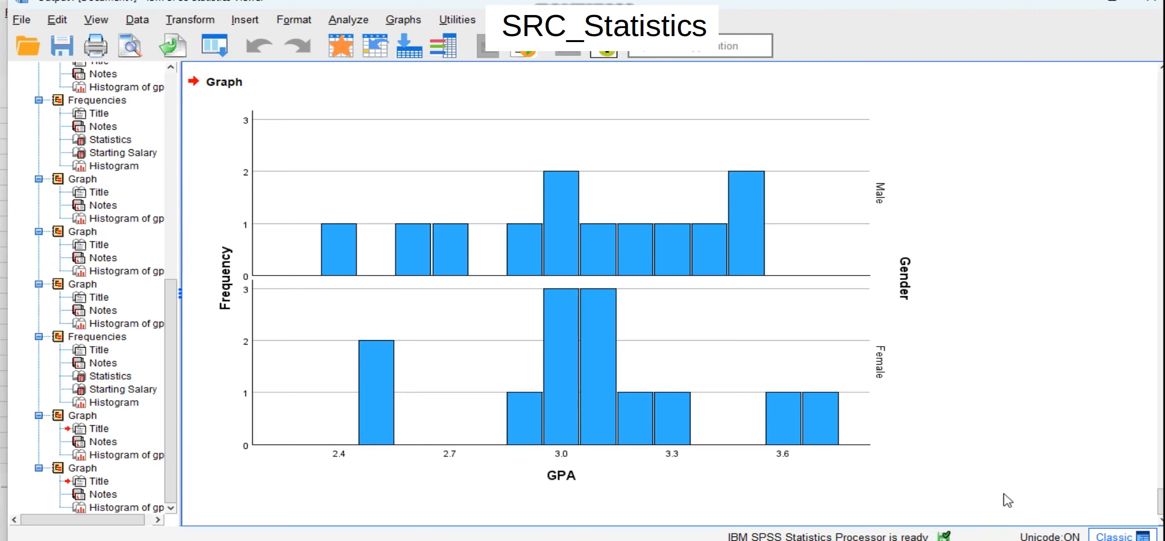
left_click(1101, 540)
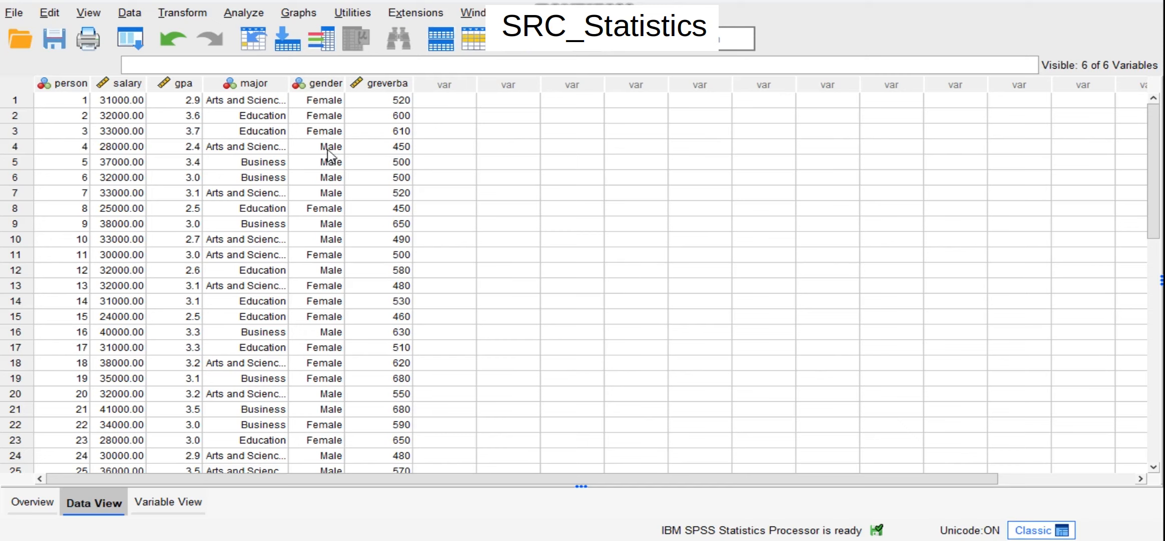
left_click(299, 14)
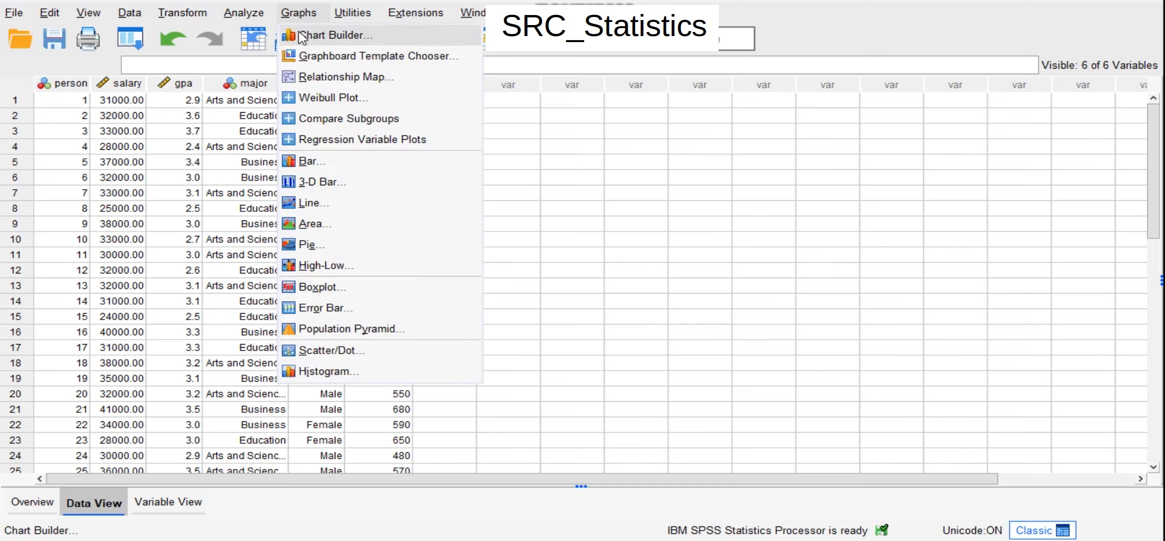
left_click(302, 36)
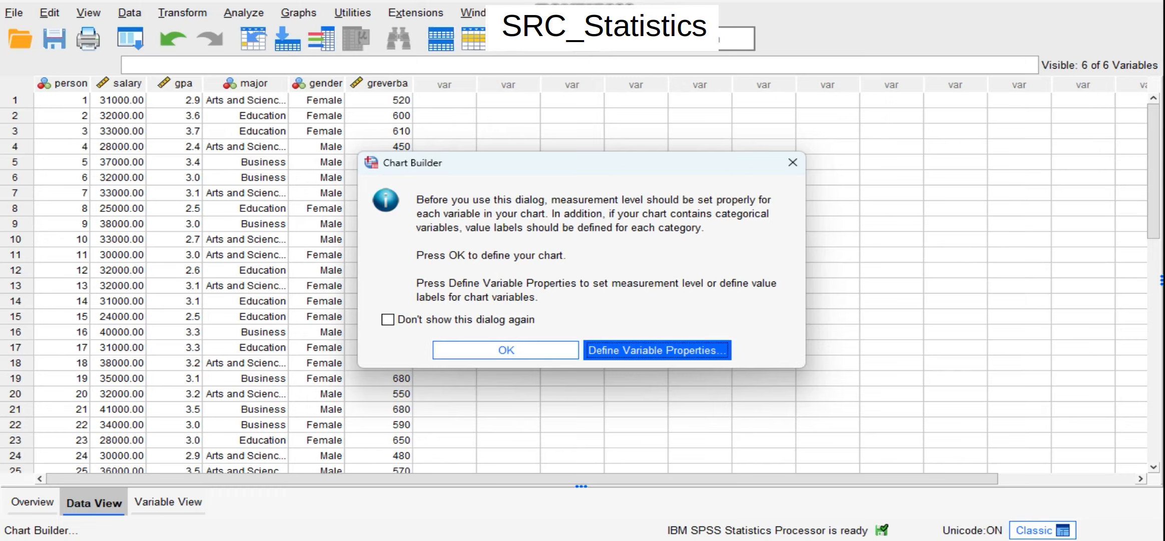
left_click(799, 170)
Check the value labels defined for College Major and Gender in the variable definitions, and return to the data.
left_click(184, 505)
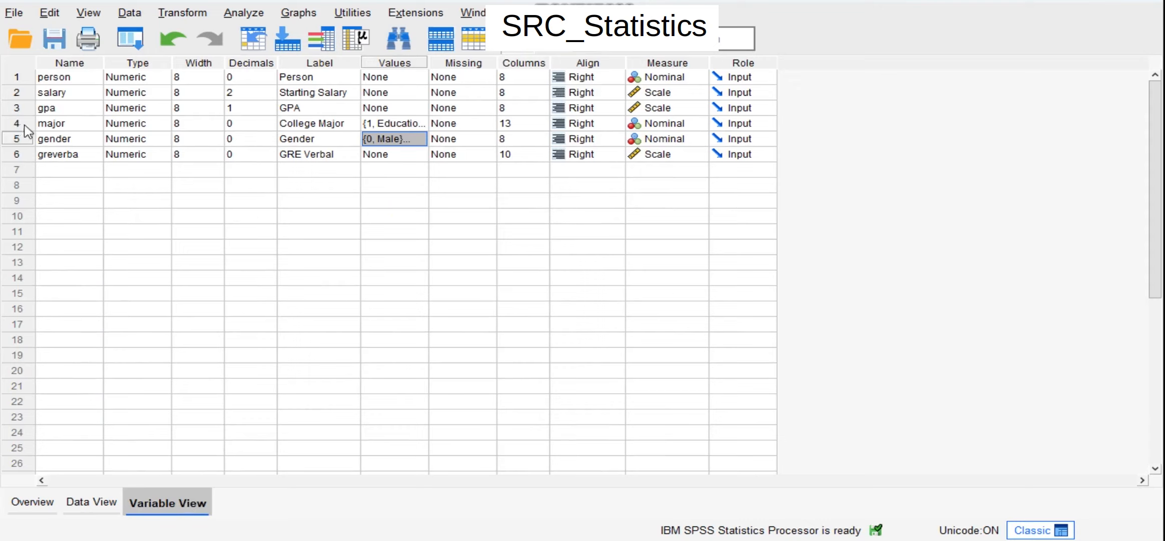
left_click(419, 123)
left_click(420, 123)
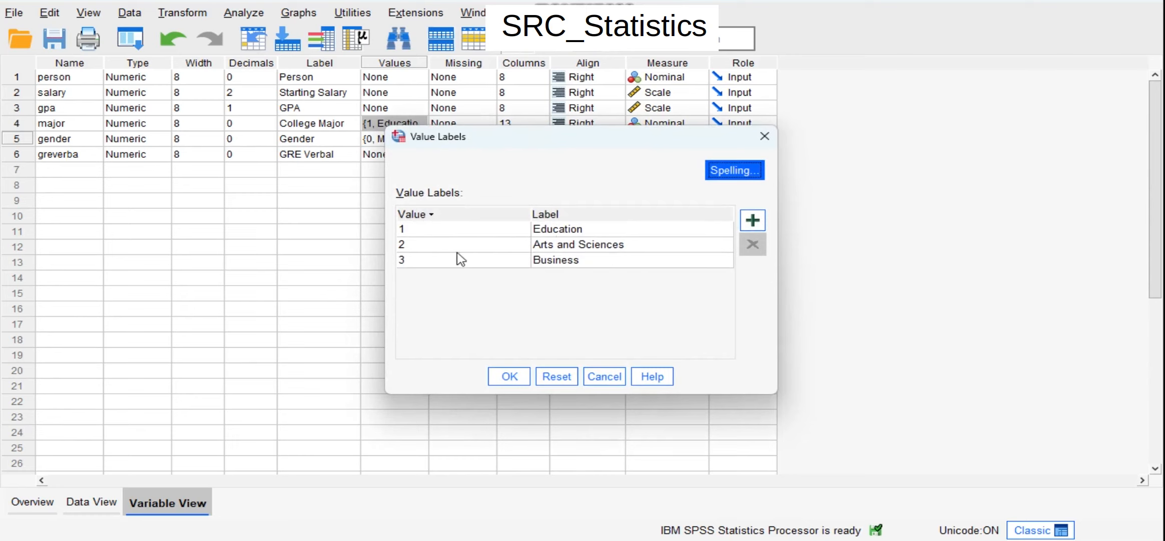
left_click(509, 376)
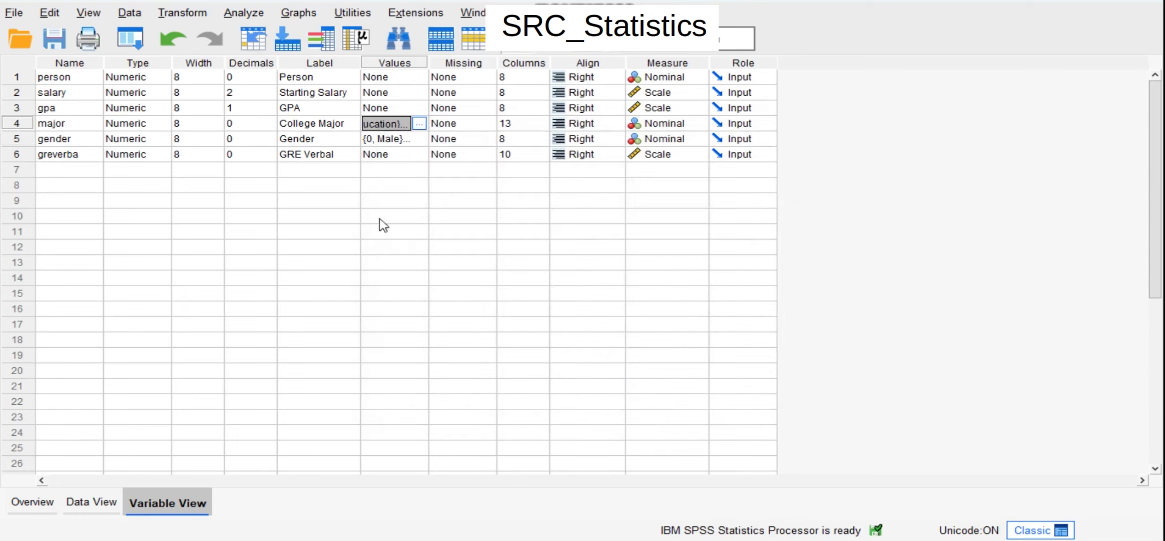
left_click(401, 139)
left_click(420, 139)
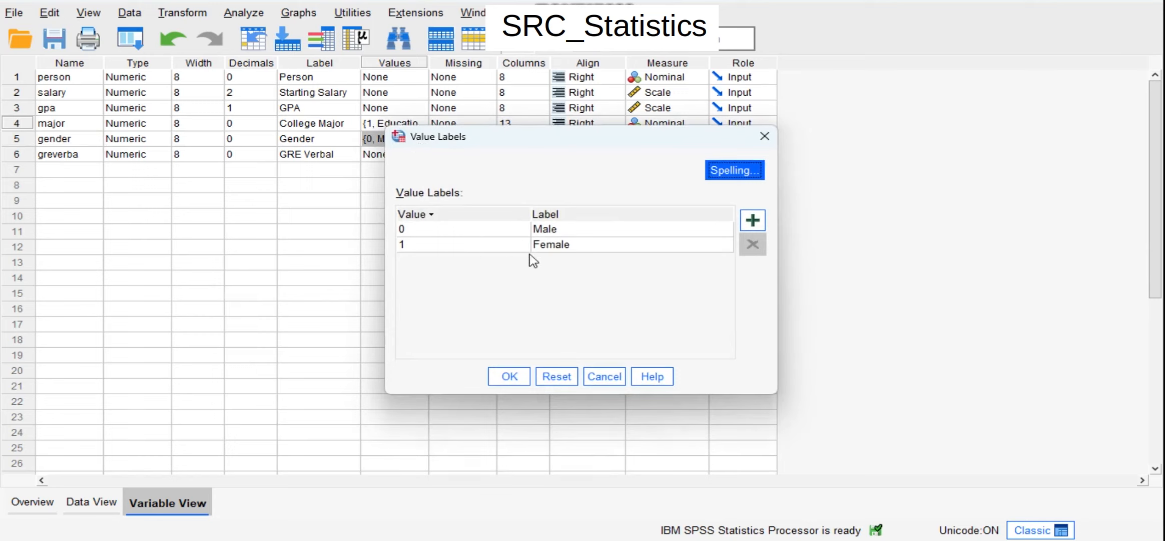
left_click(502, 385)
left_click(103, 499)
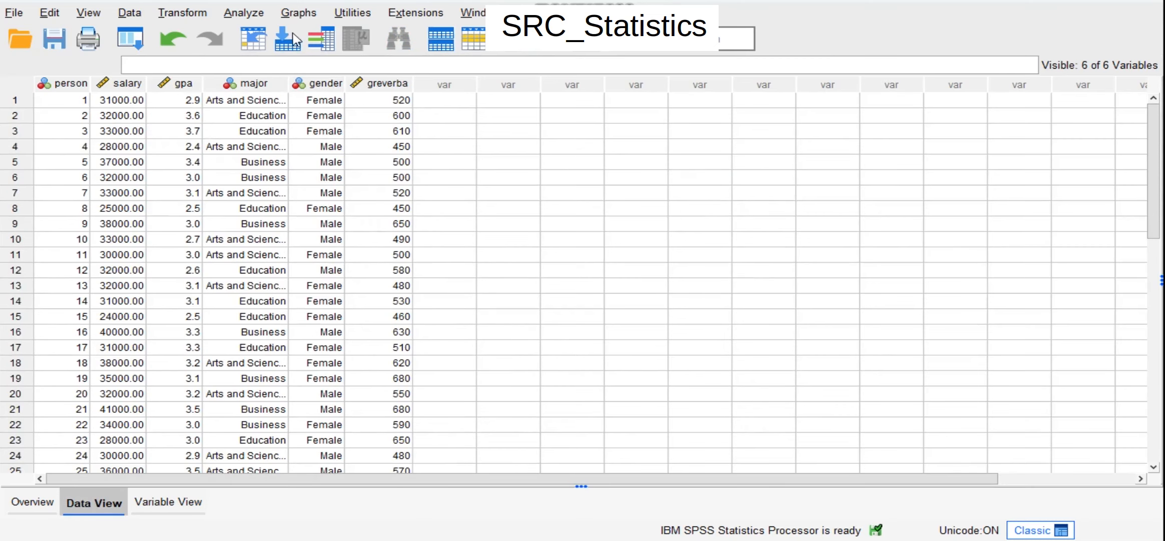
Start a Simple Histogram in the Chart Builder with GRE Verbal on the X-axis.
left_click(299, 13)
left_click(302, 35)
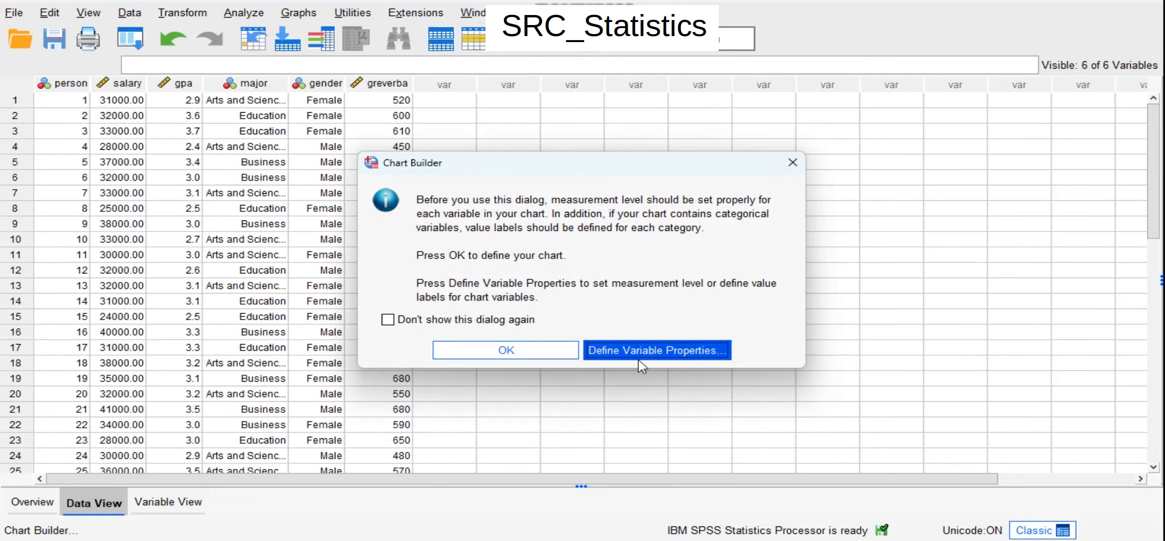
left_click(506, 353)
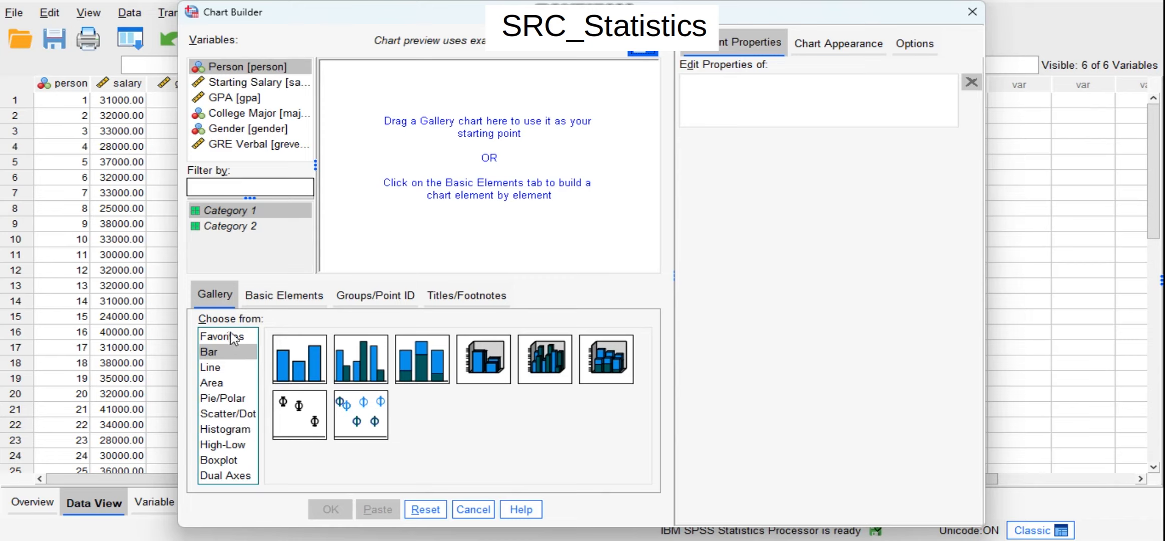
left_click(216, 430)
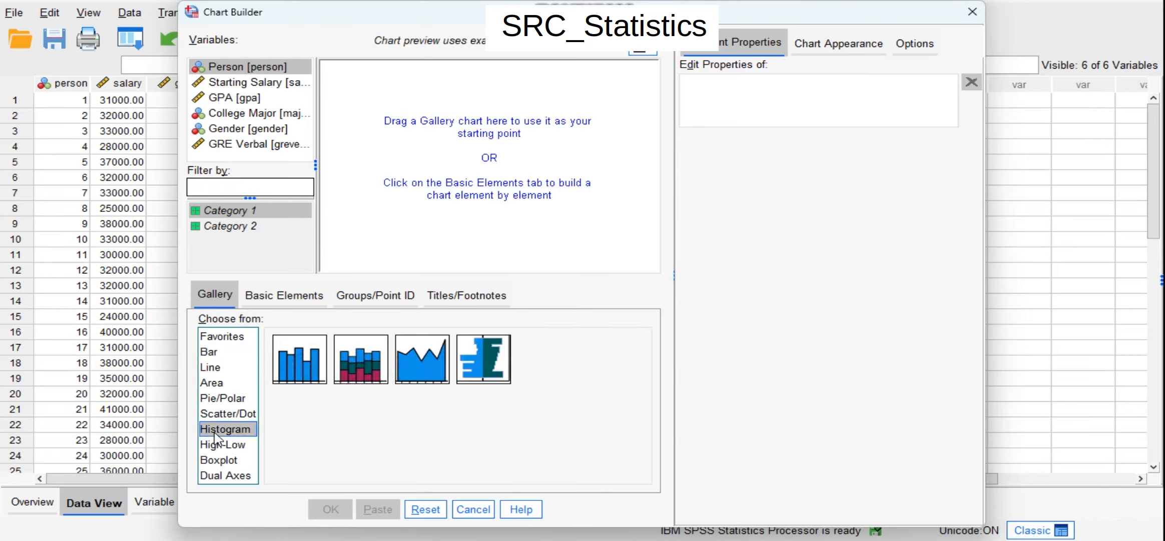
left_click(313, 376)
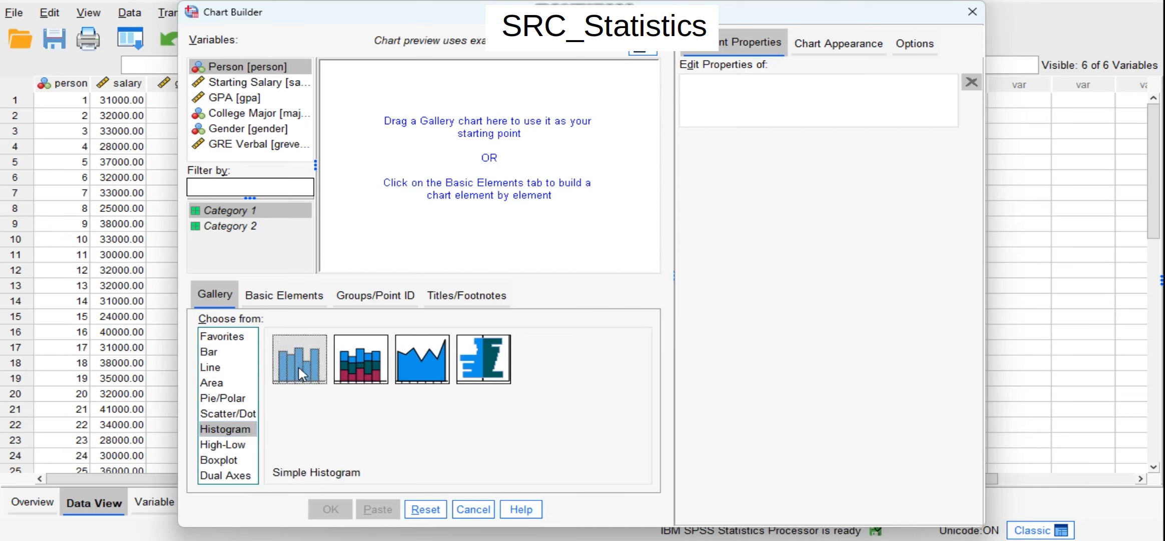
left_click_drag(298, 365, 448, 166)
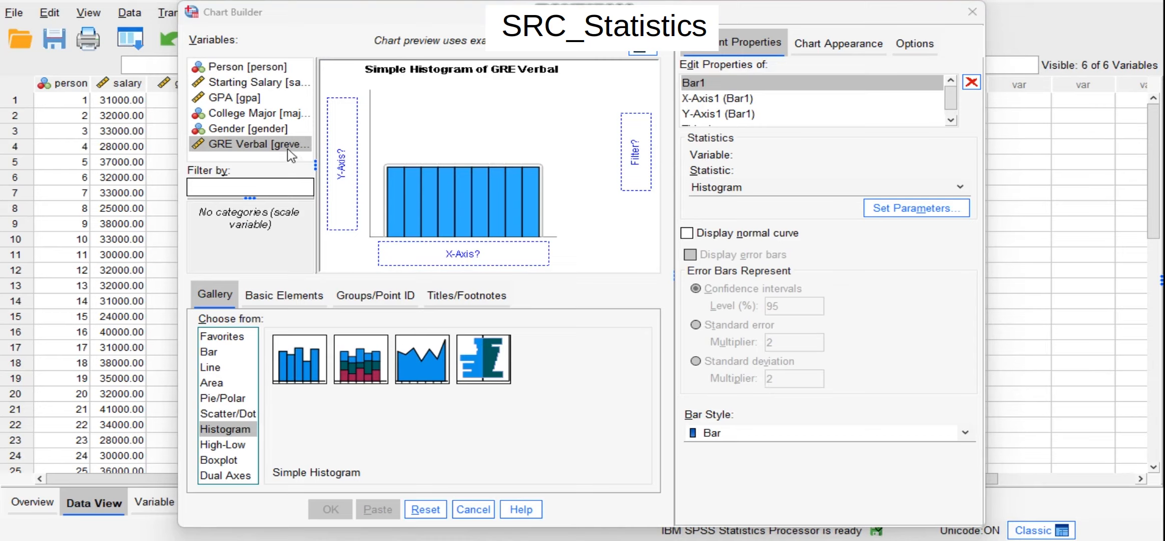
left_click_drag(269, 149, 403, 252)
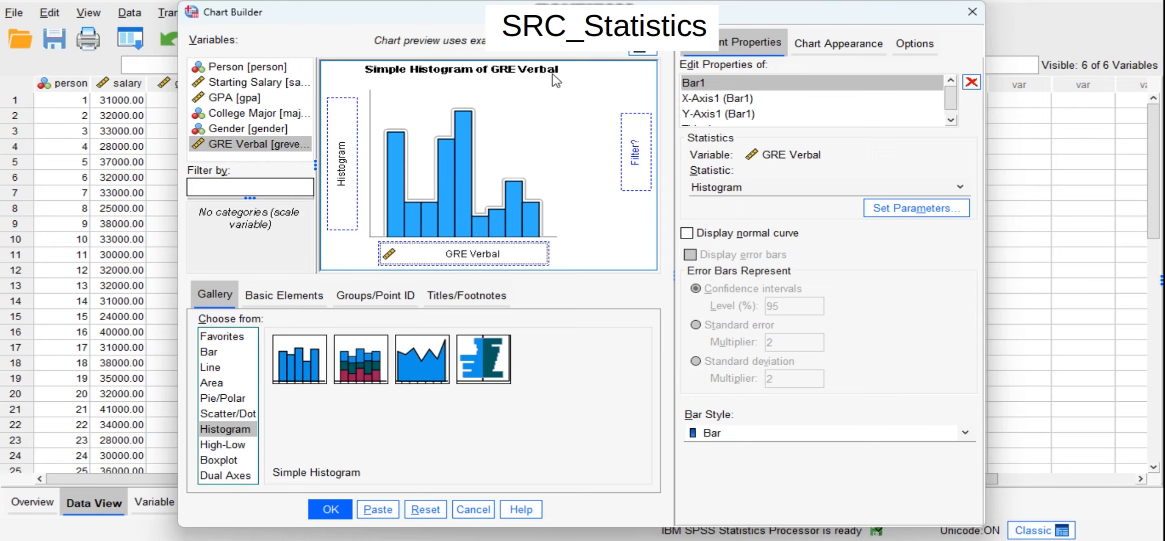
Set Title 1 of the GRE Verbal histogram to a blank custom title, and try Footnote 1 before removing it.
left_click(458, 300)
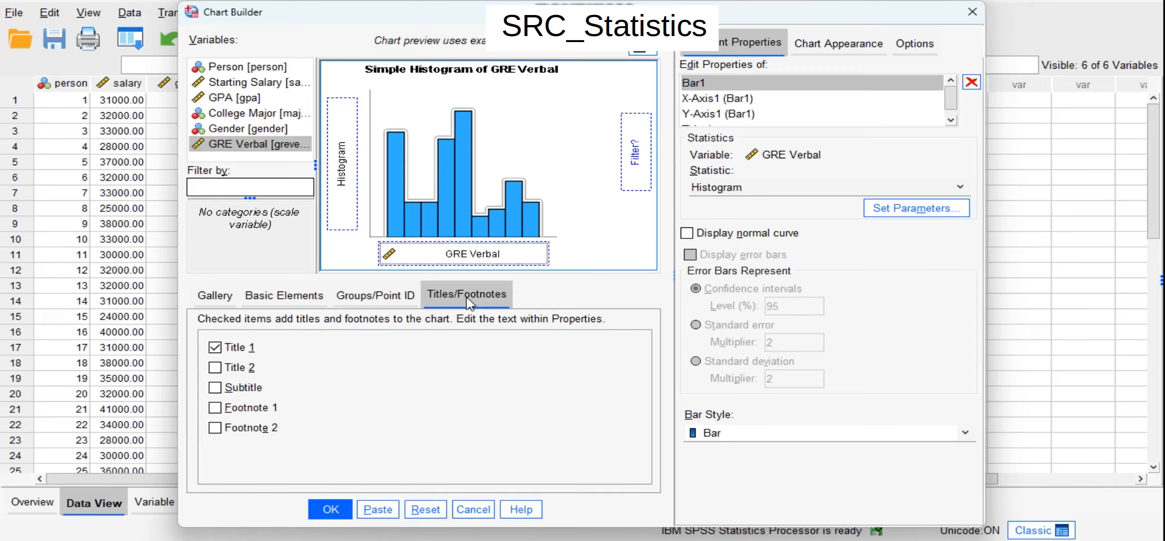
left_click(215, 348)
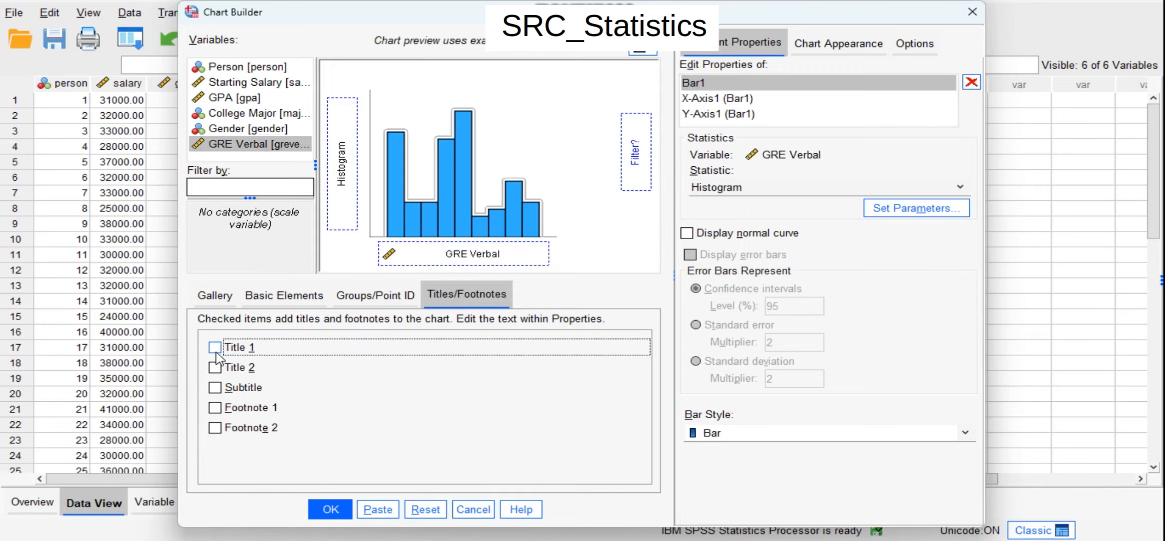
left_click(216, 351)
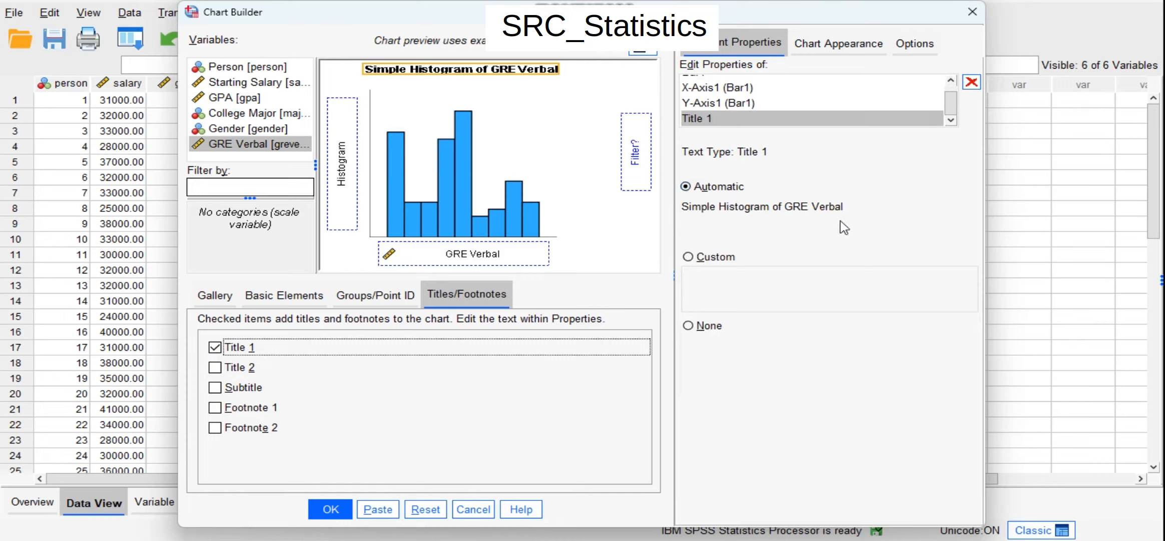
left_click(702, 257)
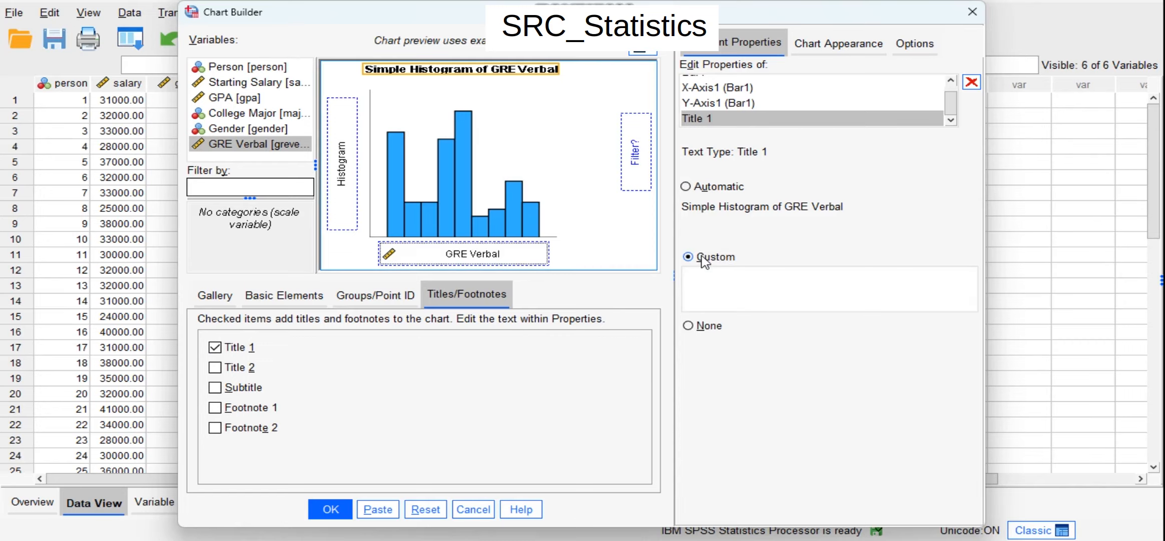
left_click(705, 281)
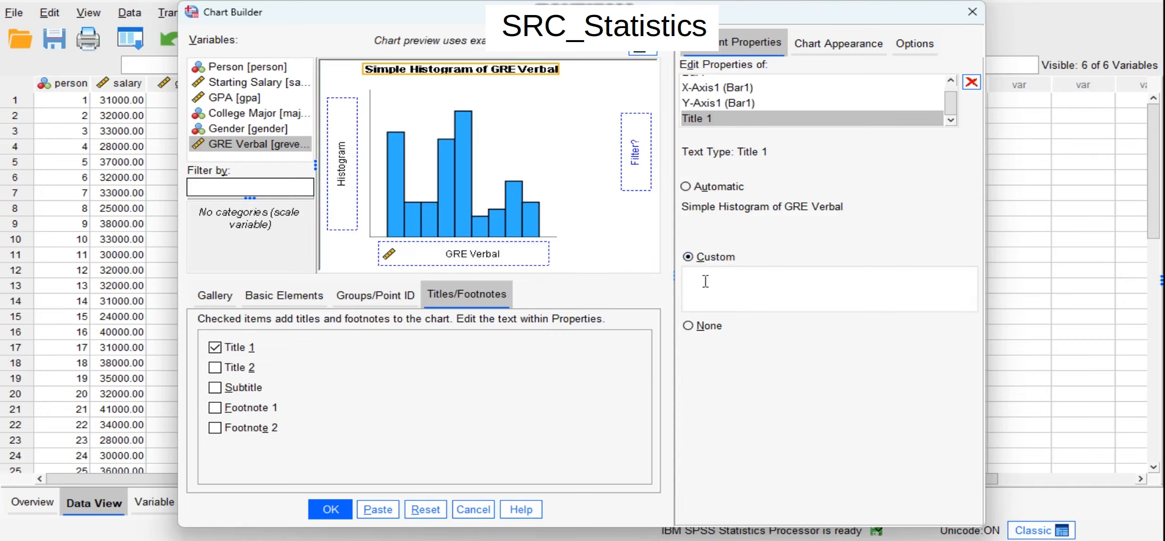
left_click(214, 406)
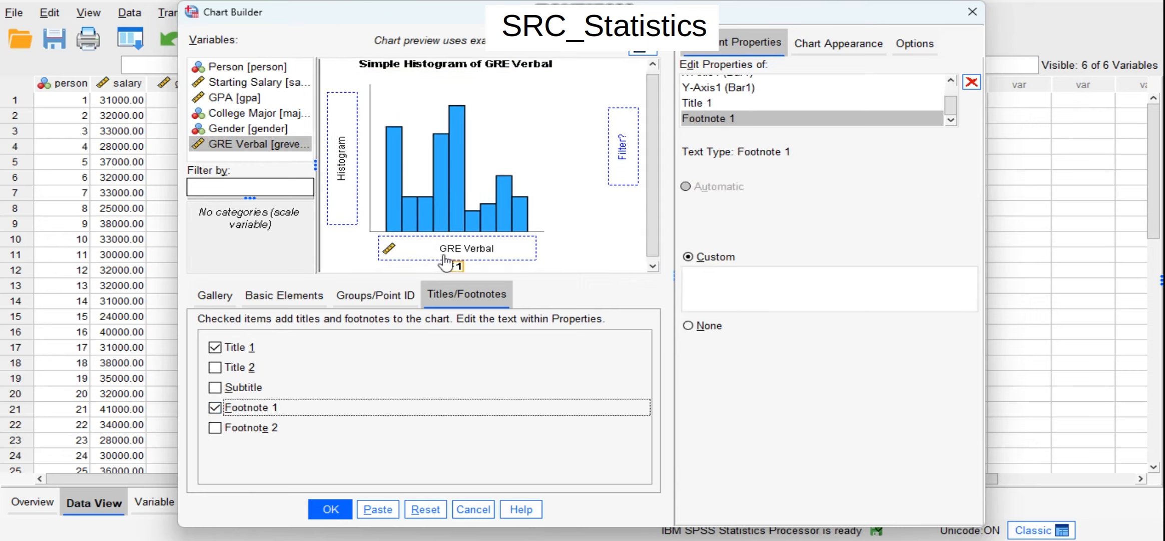
left_click(229, 408)
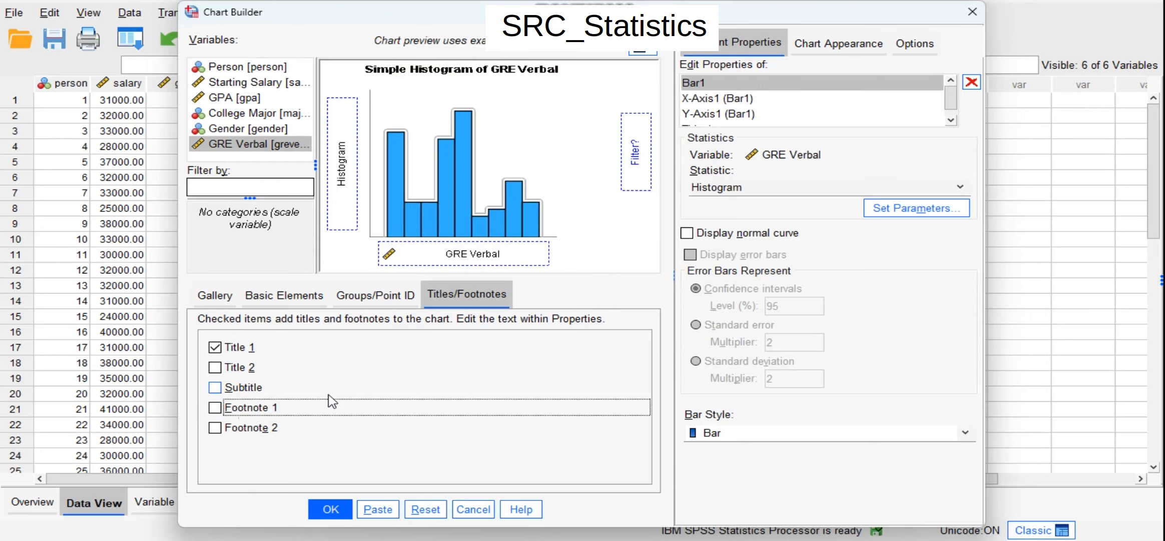
Change the Category 1 bar color to red (237, 75, 75) and generate the GRE Verbal histogram.
left_click(823, 51)
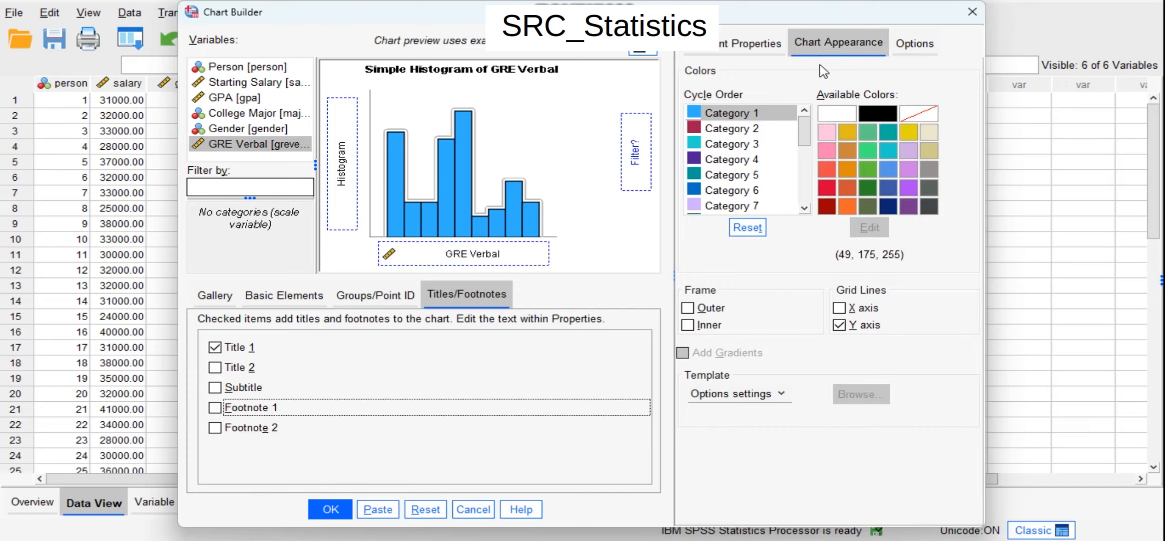
left_click(826, 167)
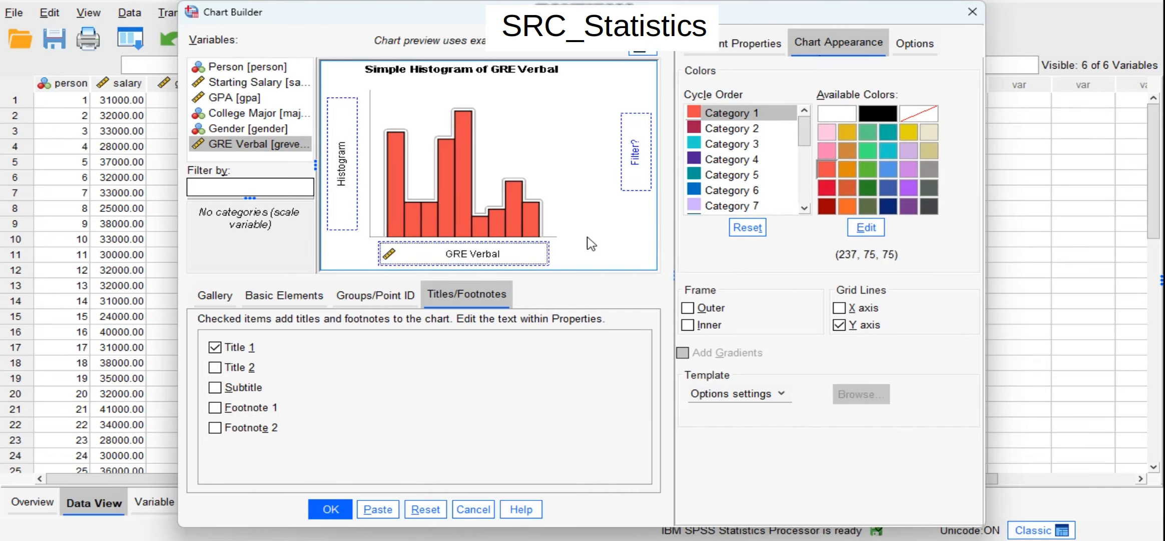
left_click(332, 510)
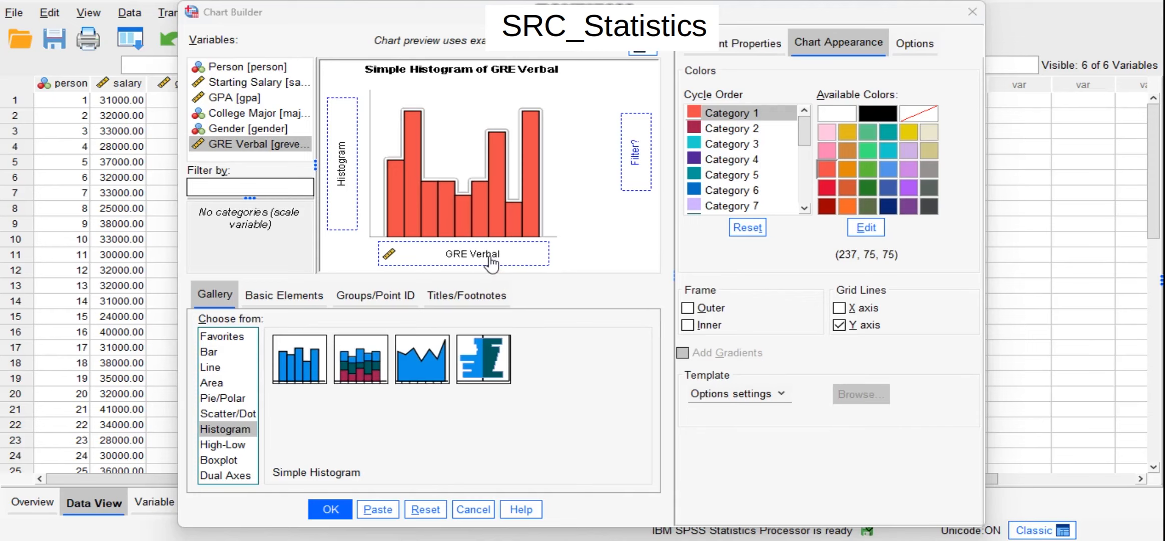
Reset the Chart Builder and generate a Stacked Histogram with GRE Verbal on the X-axis and Gender as the stack color.
left_click(425, 509)
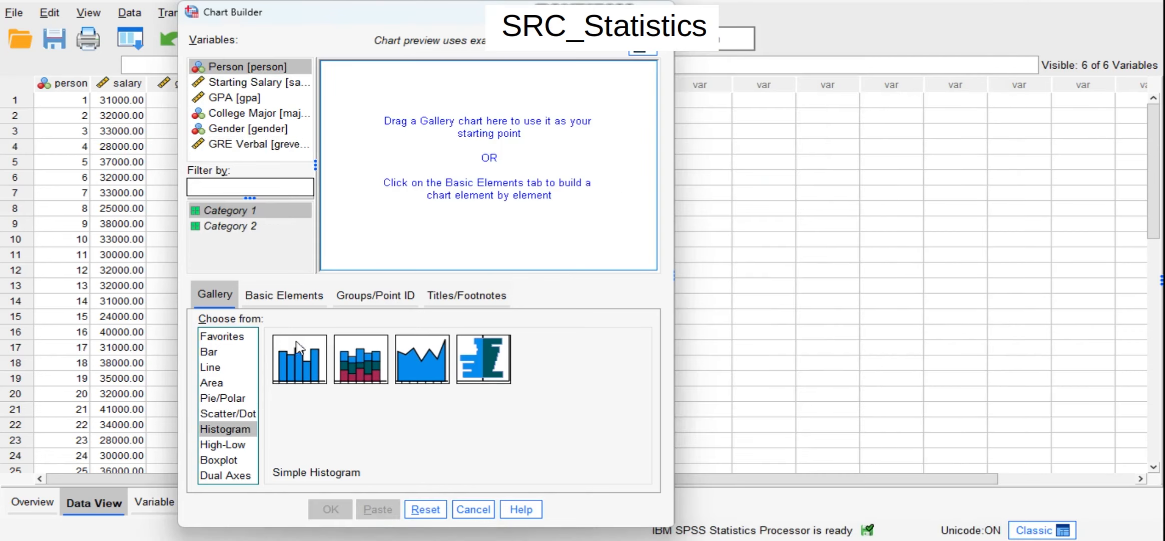
left_click(357, 359)
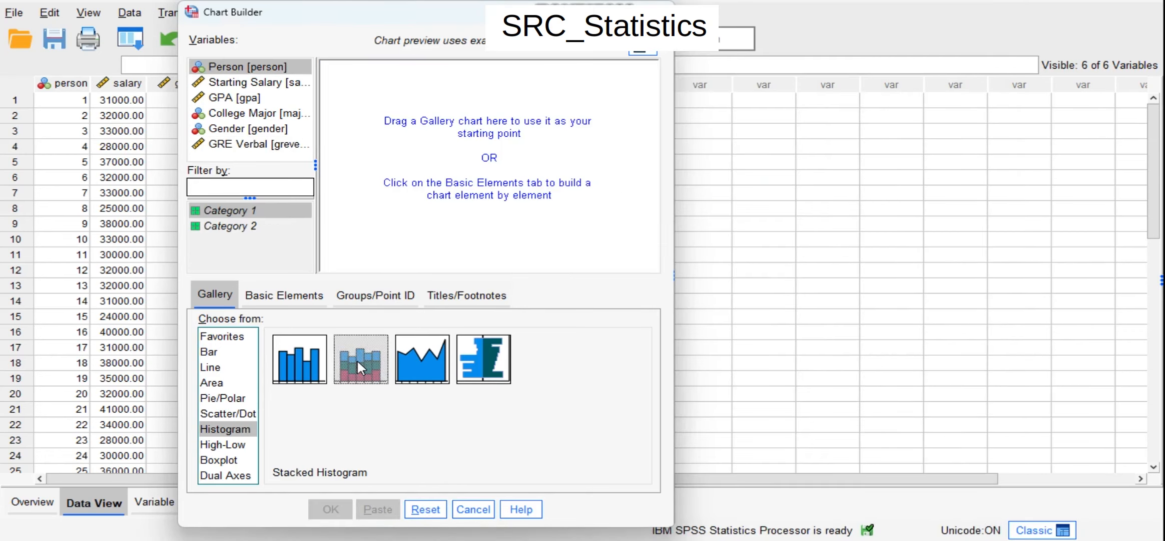
left_click_drag(356, 359, 447, 176)
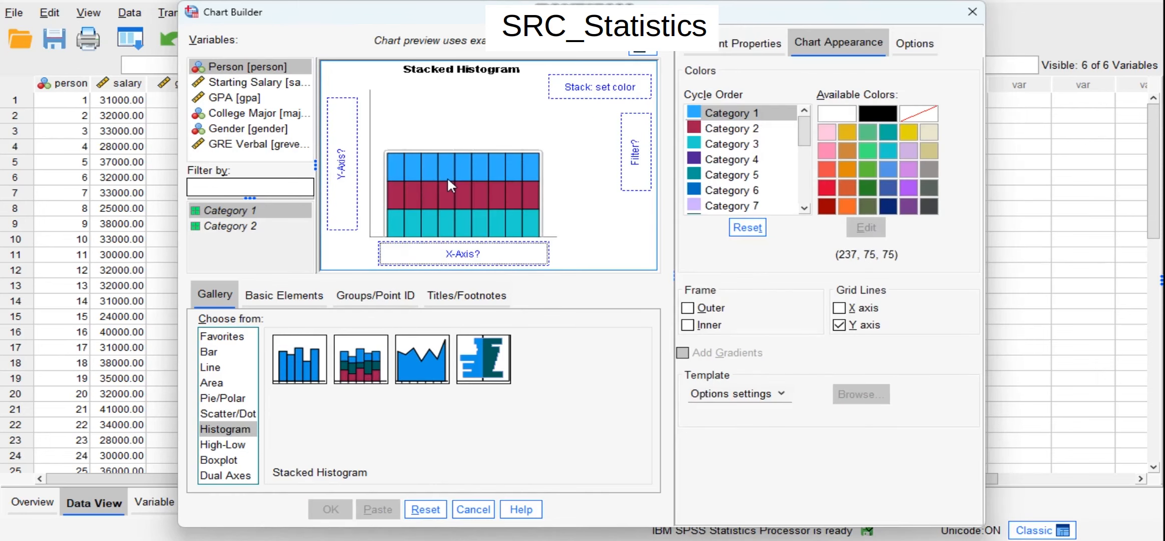
left_click_drag(257, 149, 410, 253)
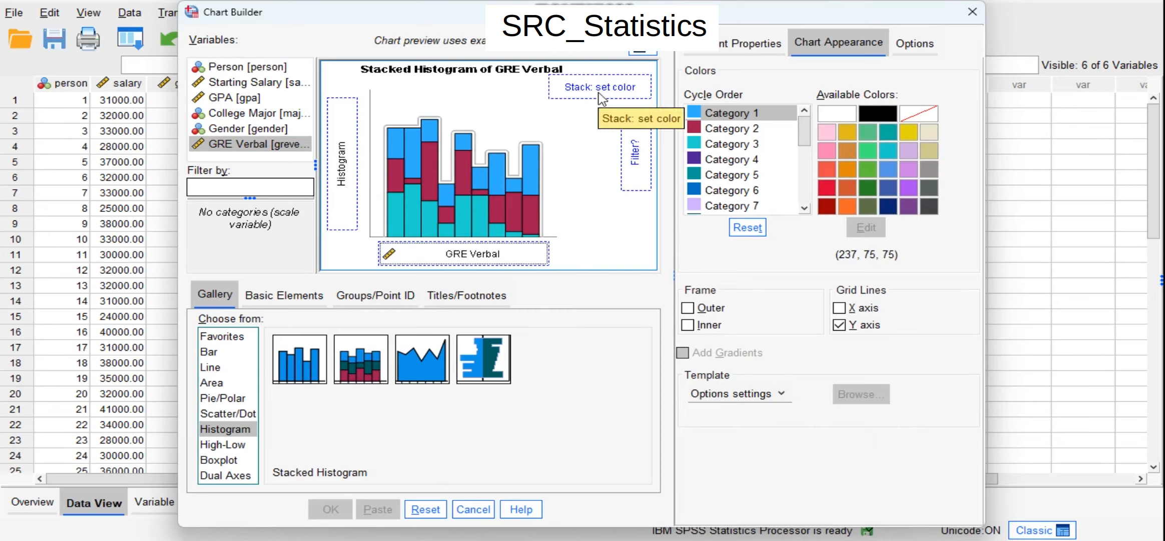
left_click(251, 143)
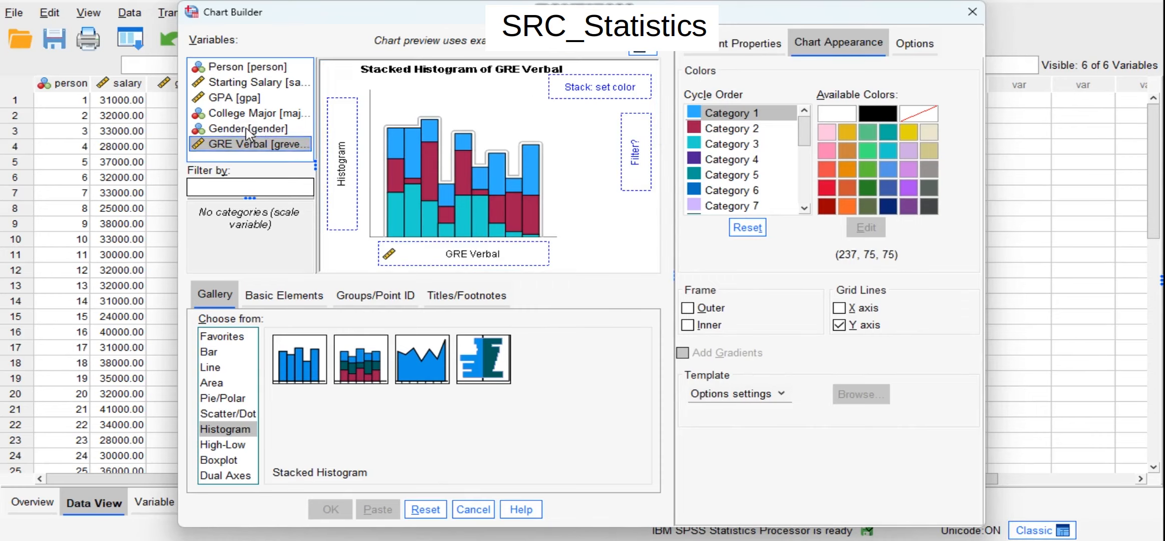
left_click_drag(248, 131, 560, 80)
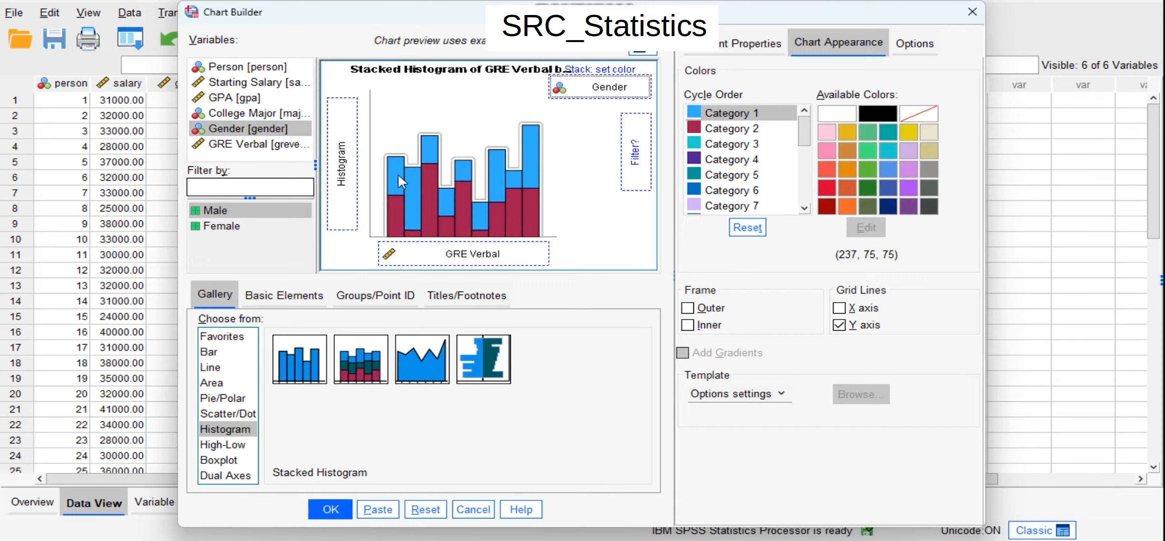
left_click(331, 509)
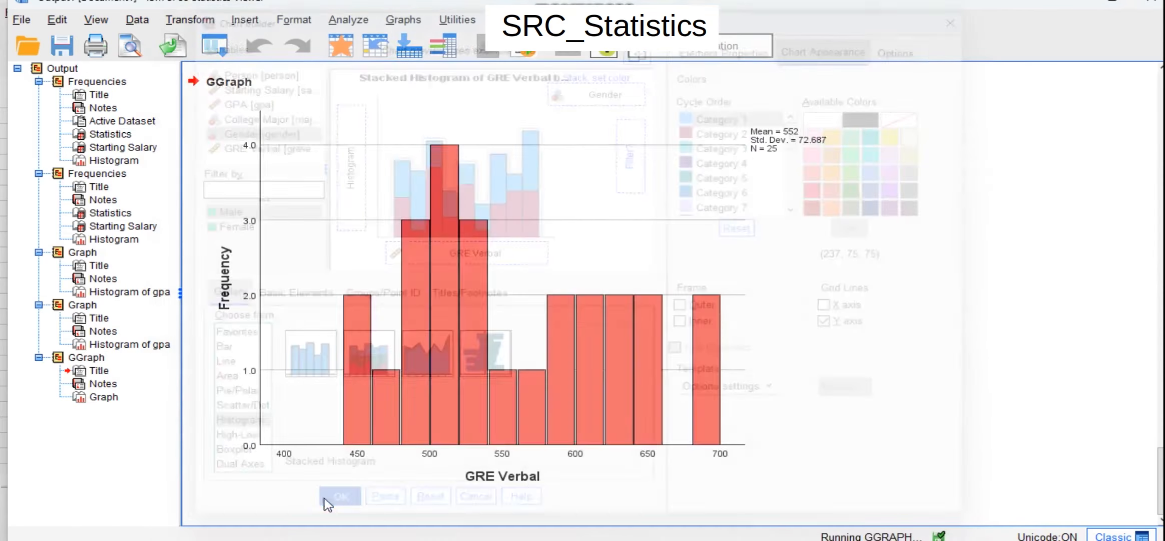
Compare the simple GRE Verbal histogram with the stacked histogram by Gender in the output.
scroll(709, 292, "down", 4)
scroll(709, 294, "up", 5)
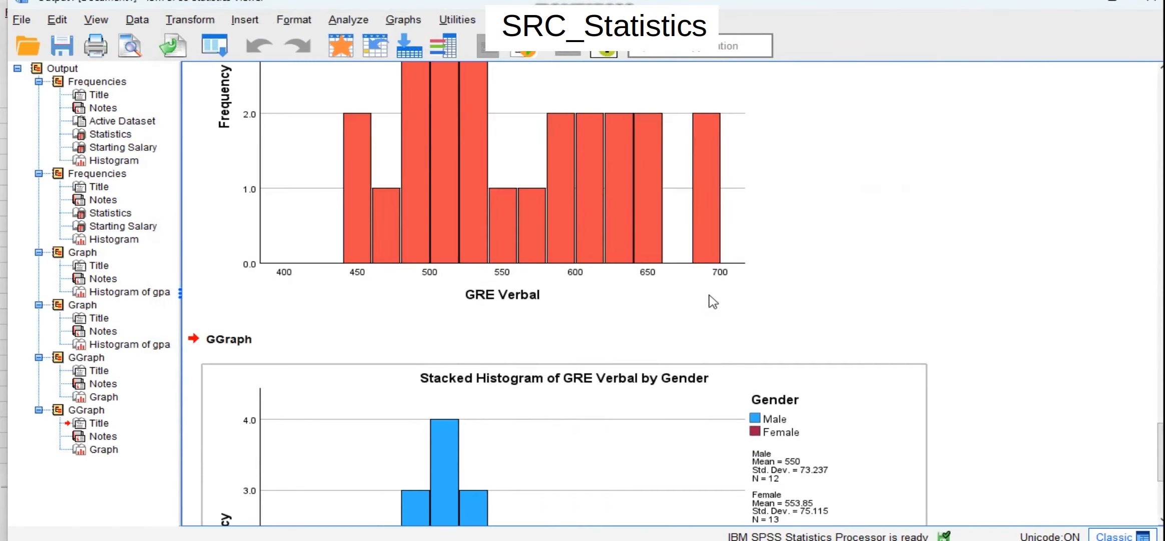
scroll(709, 293, "up", 1)
scroll(709, 292, "down", 1)
scroll(709, 292, "up", 1)
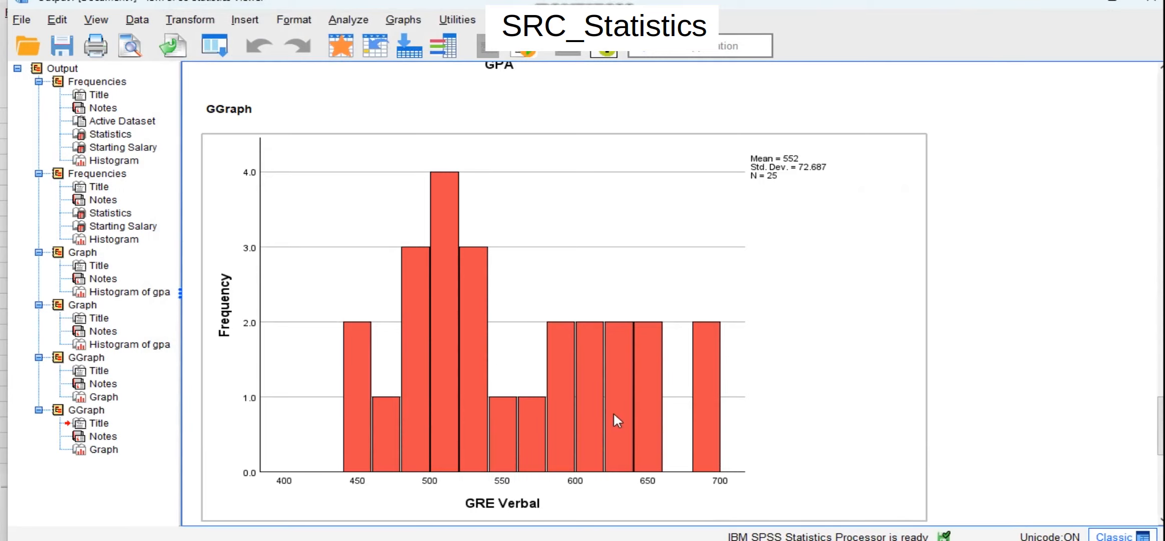
scroll(614, 414, "down", 5)
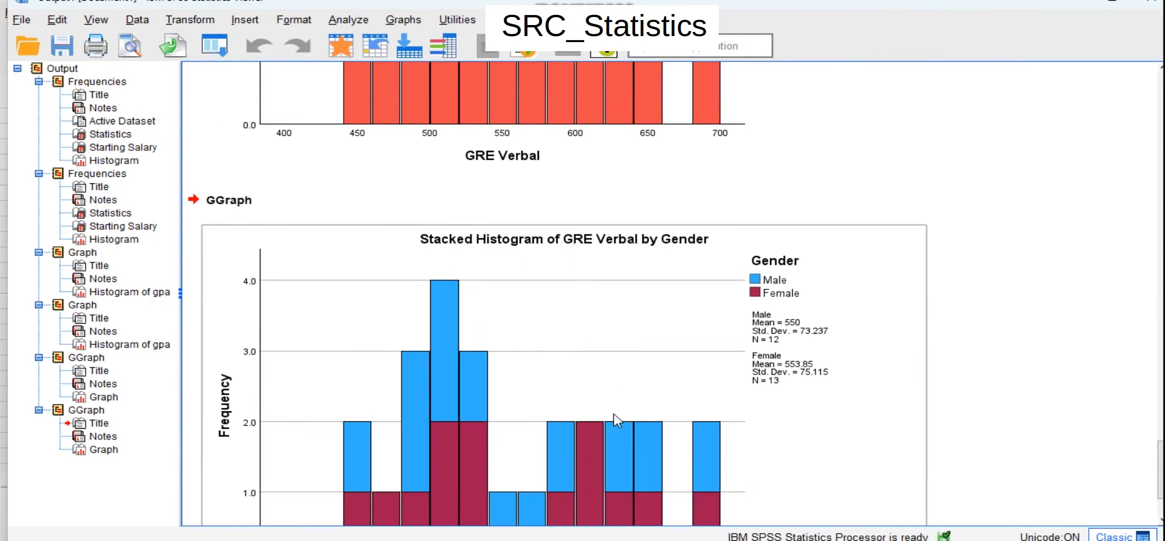
scroll(615, 414, "down", 2)
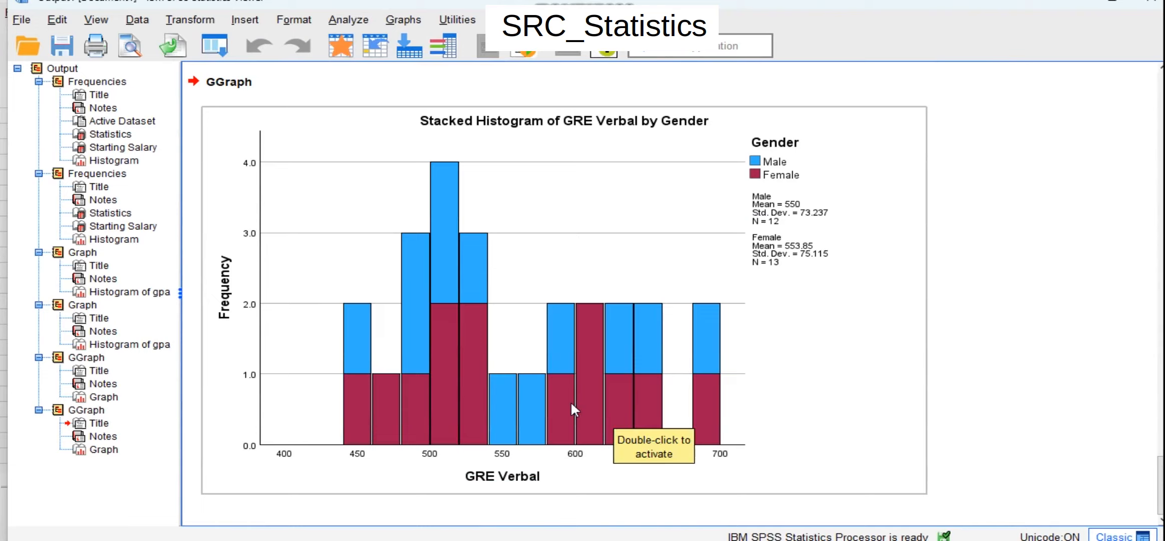
scroll(574, 409, "up", 6)
scroll(567, 358, "down", 3)
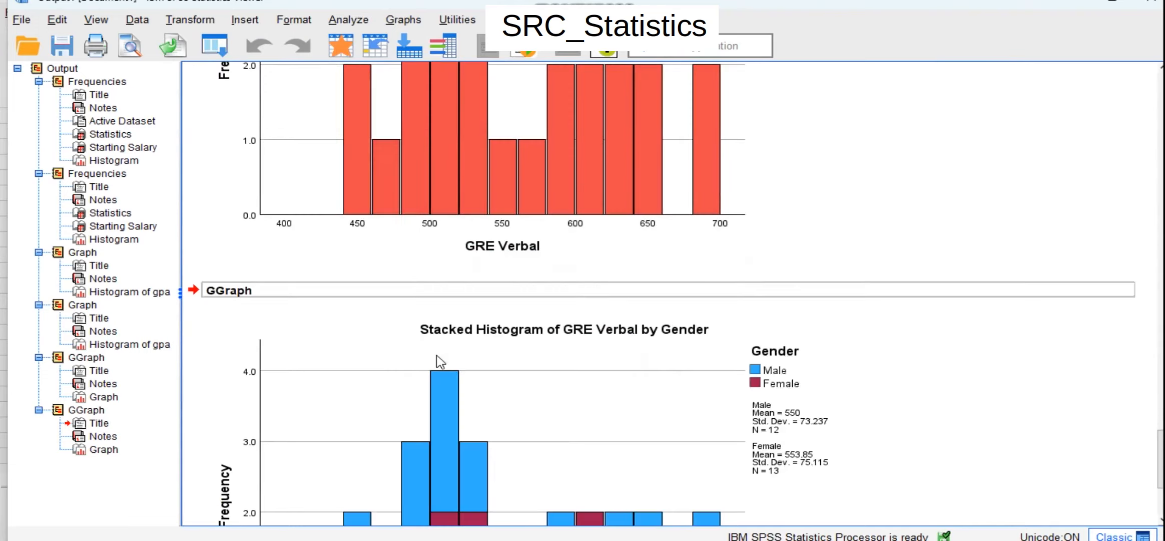
scroll(440, 361, "down", 3)
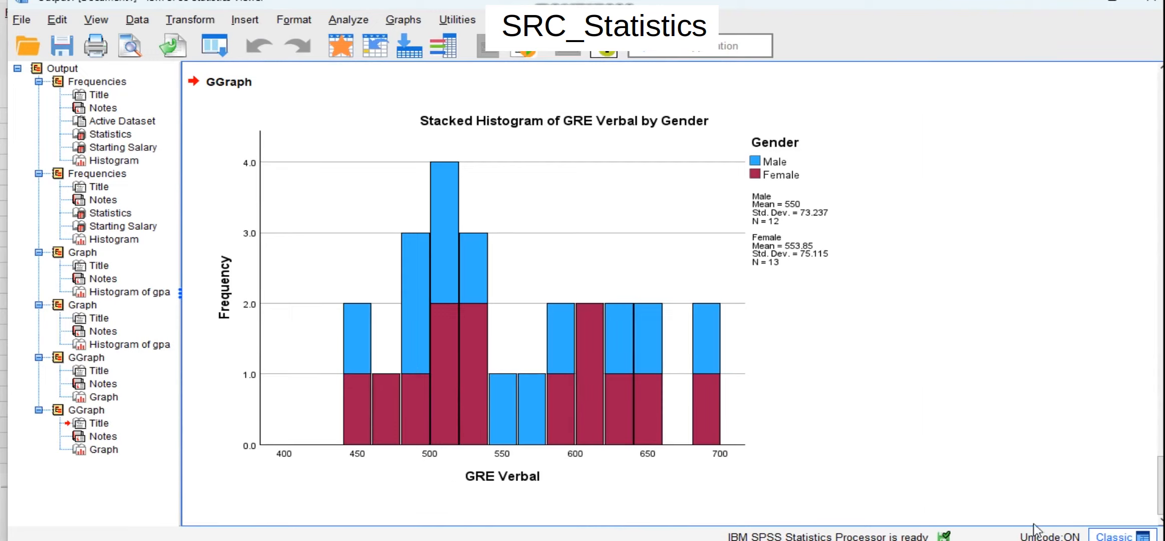
Review the earlier GPA and Starting Salary histograms in the output.
scroll(982, 449, "up", 6)
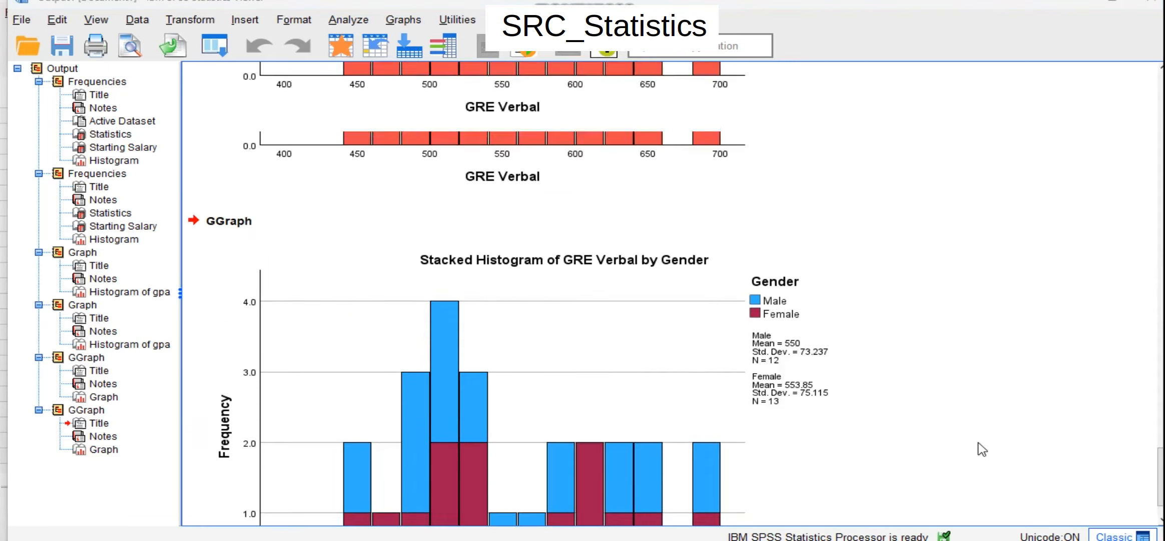
scroll(983, 450, "up", 15)
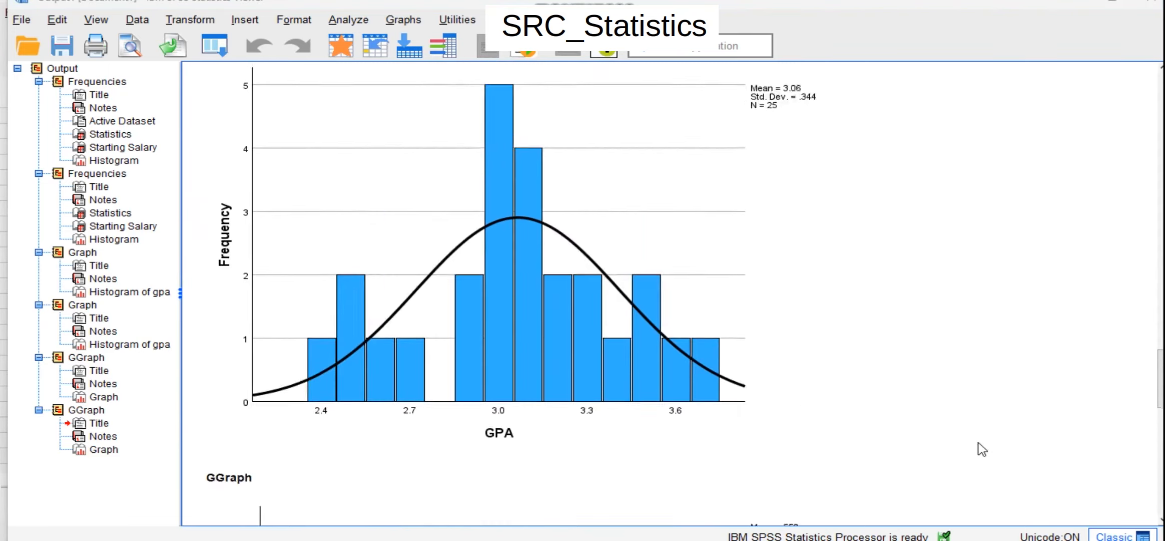
scroll(982, 449, "up", 12)
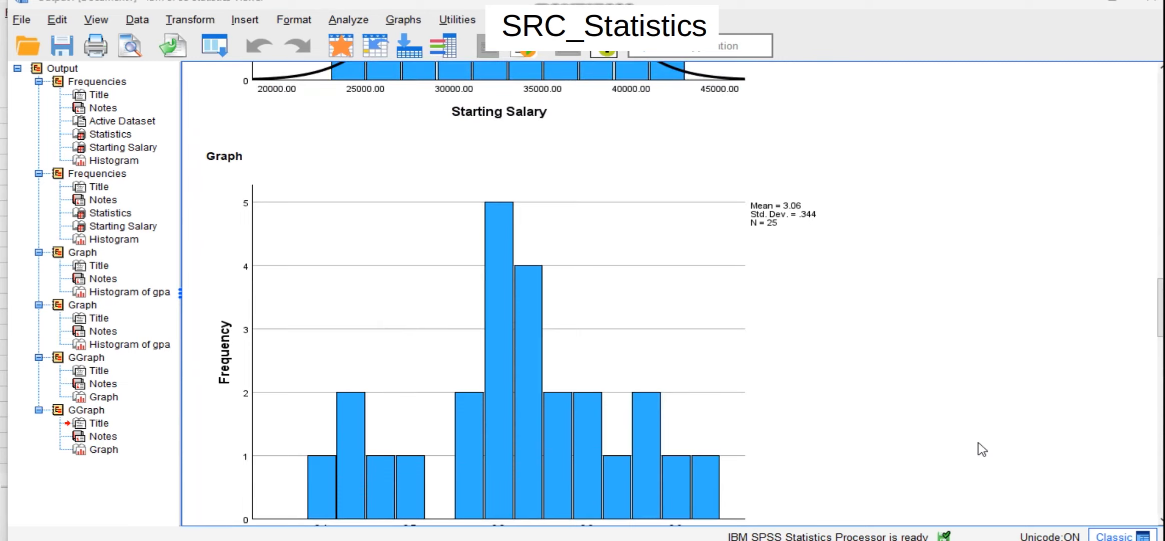
scroll(982, 450, "up", 2)
scroll(983, 450, "down", 8)
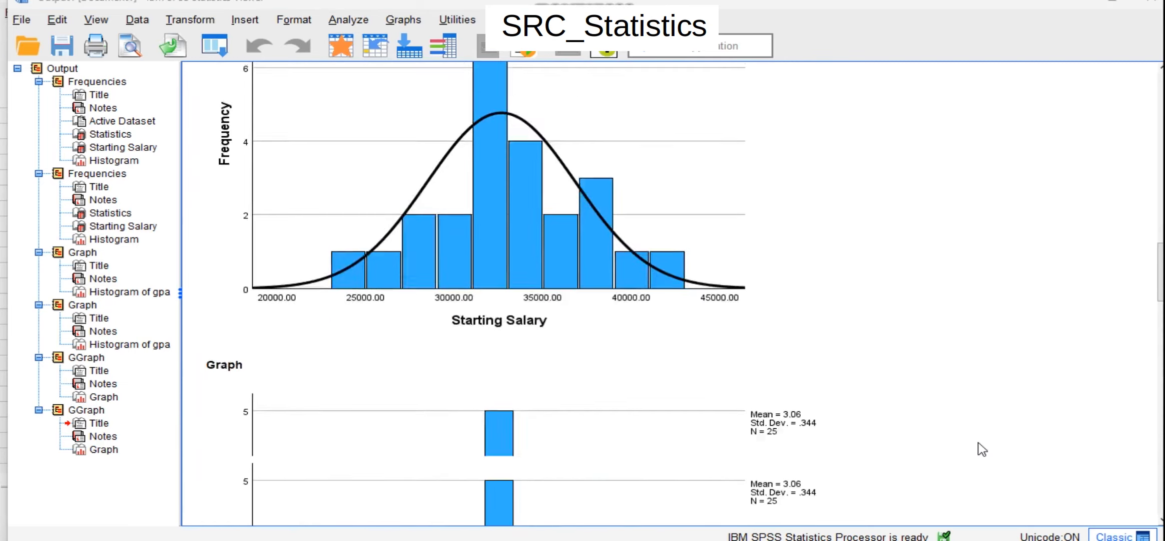